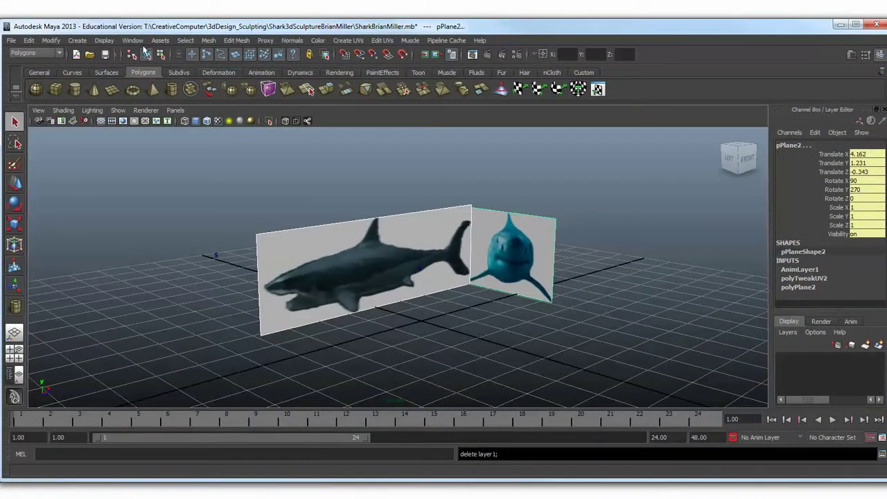
Look over the interface display settings and close them without changes.
{"action": "left_click", "coordinate": [107, 42]}
{"action": "mouse_move", "coordinate": [121, 79]}
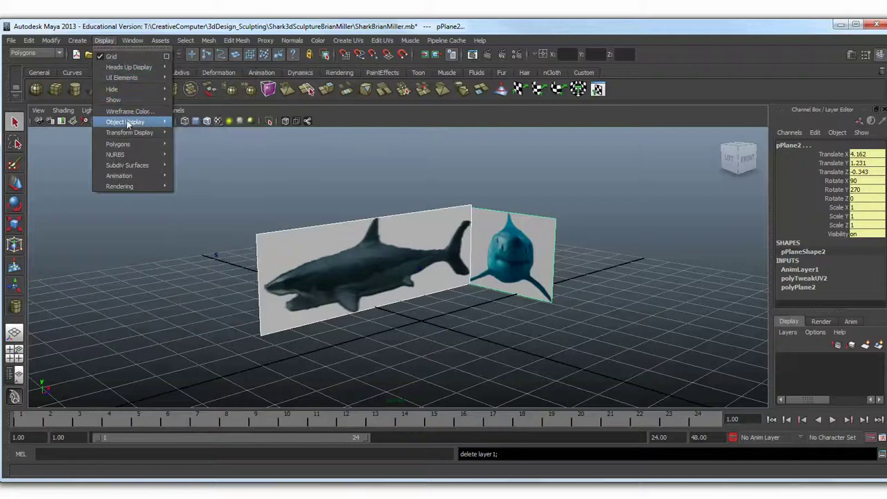
{"action": "mouse_move", "coordinate": [127, 128]}
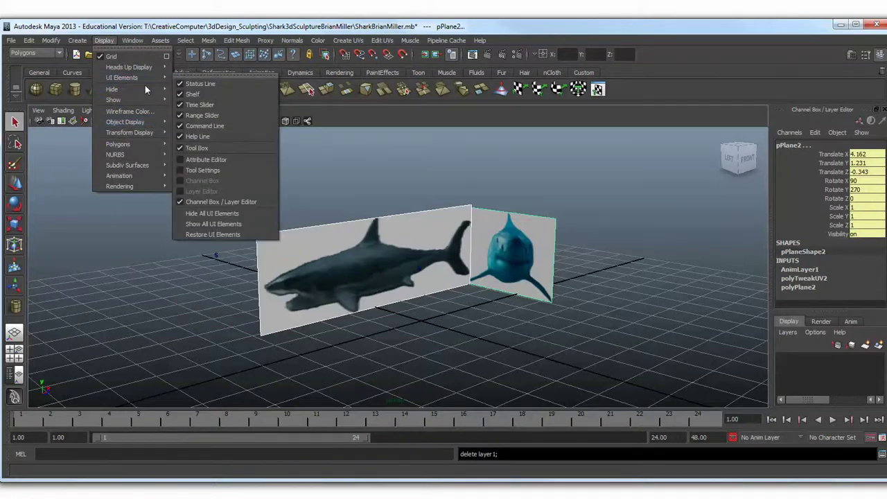
{"action": "mouse_move", "coordinate": [159, 83]}
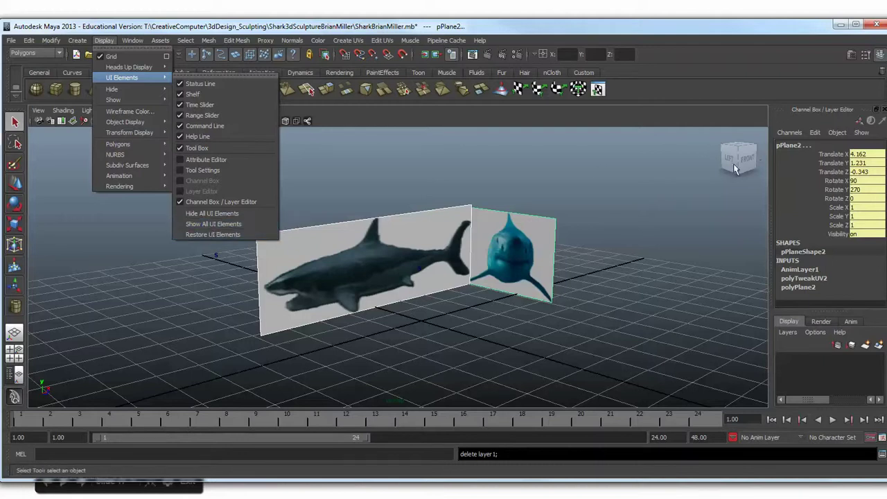
{"action": "left_click", "coordinate": [857, 25]}
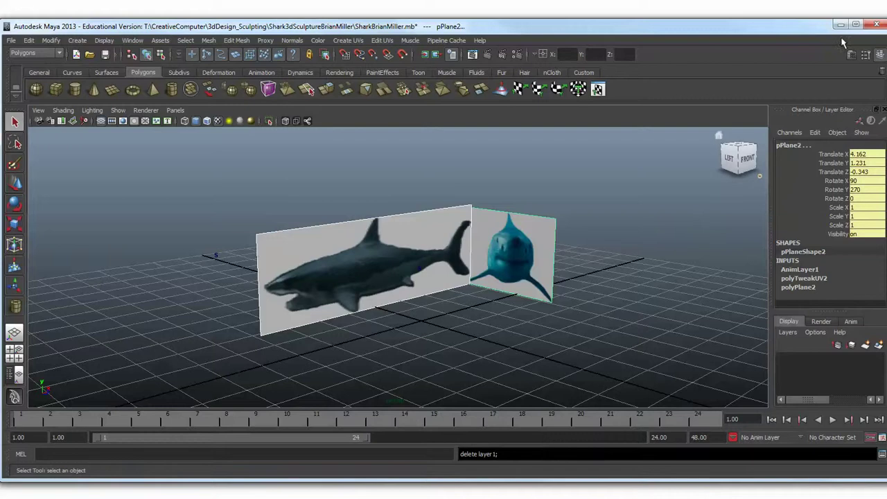
Maximize Maya, select both shark planes and create a new layer from them.
{"action": "left_click", "coordinate": [856, 25]}
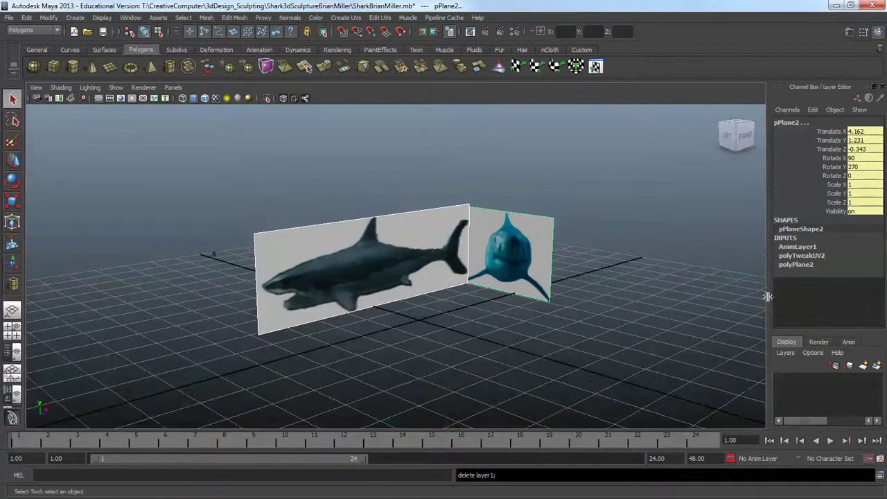
{"action": "left_click", "coordinate": [341, 261]}
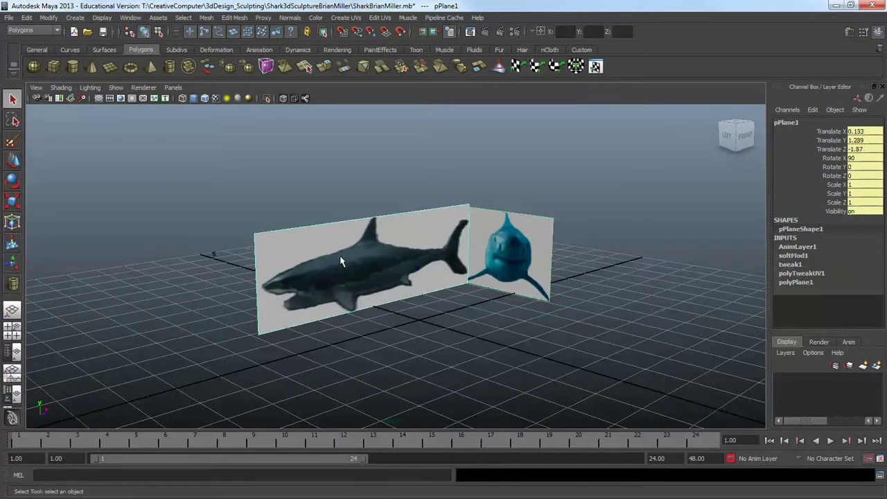
{"action": "left_click", "coordinate": [488, 245]}
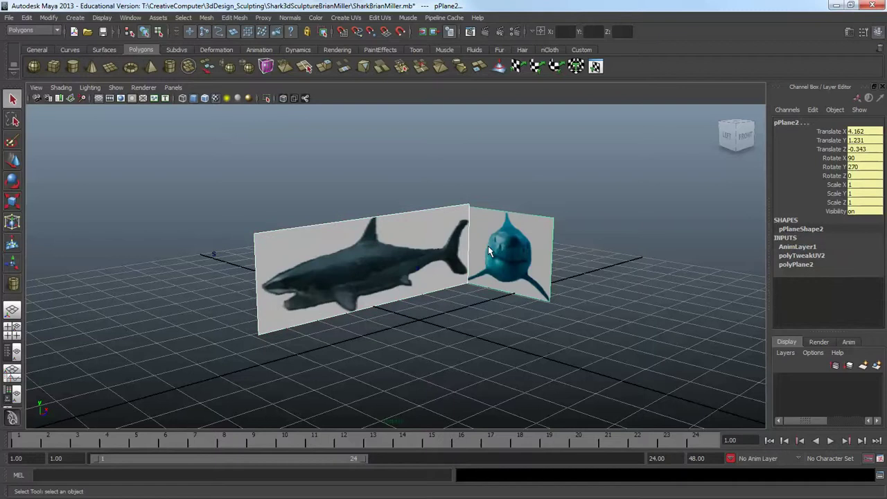
{"action": "left_click", "coordinate": [786, 352]}
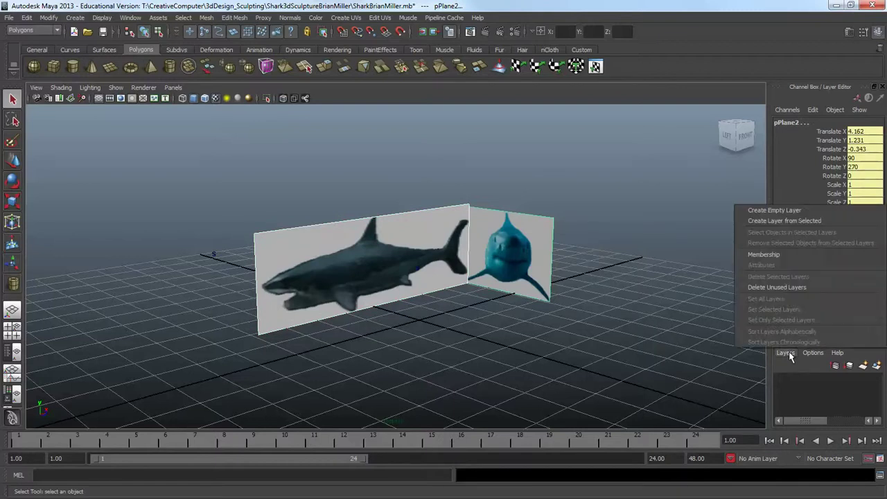
{"action": "left_click", "coordinate": [781, 221]}
Rename layer1 to 'Reference'.
{"action": "left_click", "coordinate": [824, 381]}
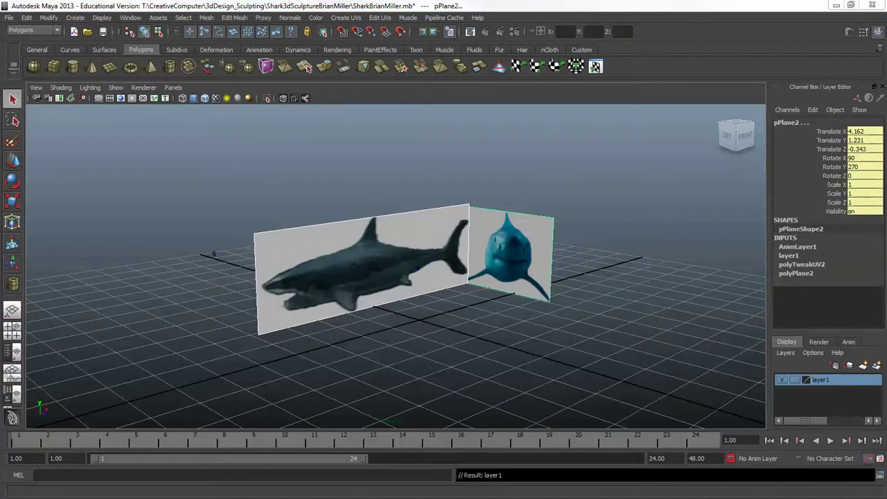
{"action": "double_click", "coordinate": [824, 380]}
{"action": "left_click_drag", "start_coordinate": [849, 151], "coordinate": [312, 140]}
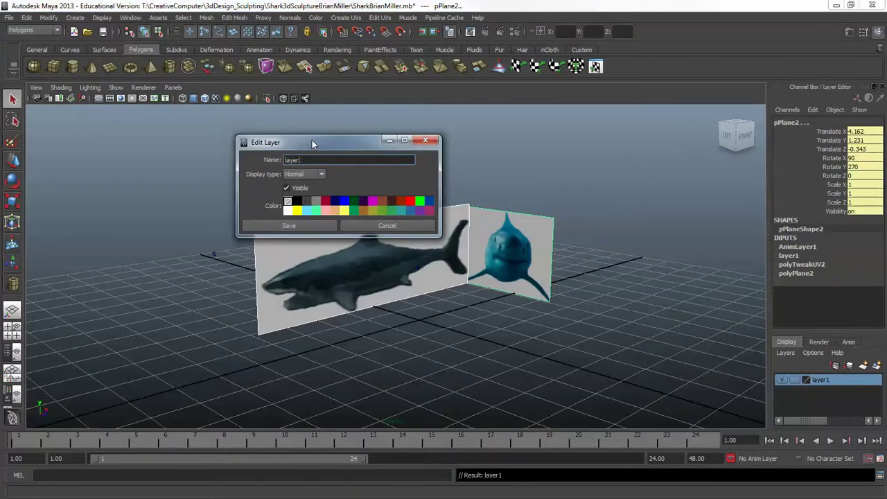
{"action": "key", "text": "BackSpace"}
{"action": "key", "text": "BackSpace"}
{"action": "key", "text": "BackSpace"}
{"action": "key", "text": "BackSpace"}
{"action": "key", "text": "BackSpace"}
{"action": "key", "text": "BackSpace"}
{"action": "type", "text": "Reference"}
{"action": "left_click", "coordinate": [307, 225]}
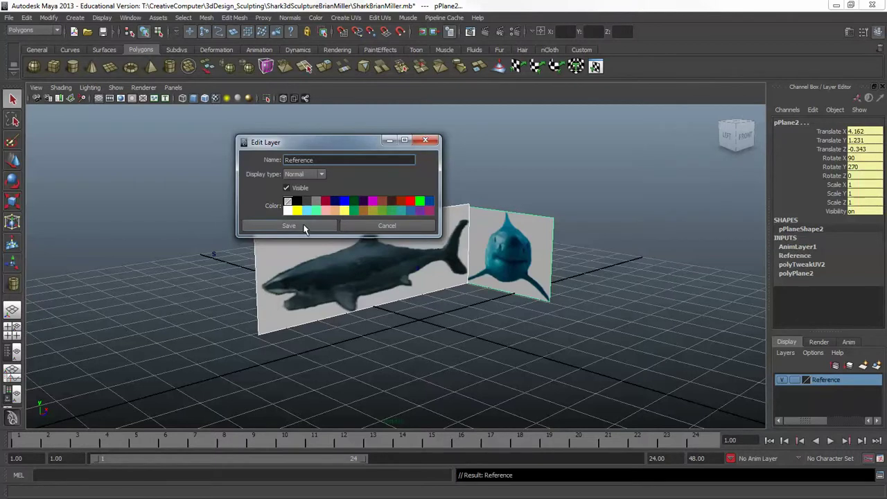
Set the Reference layer's display type to R so the planes are unselectable.
{"action": "left_click", "coordinate": [784, 380]}
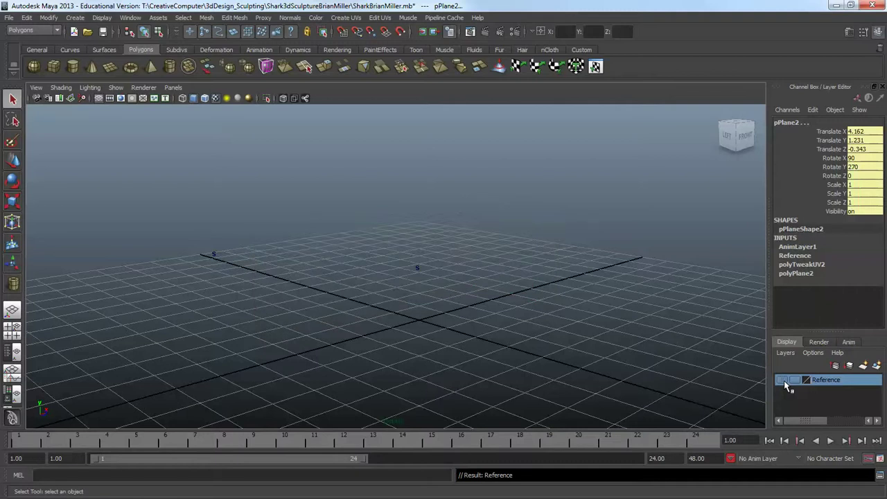
{"action": "left_click", "coordinate": [784, 380]}
{"action": "left_click", "coordinate": [795, 380]}
{"action": "left_click", "coordinate": [795, 380]}
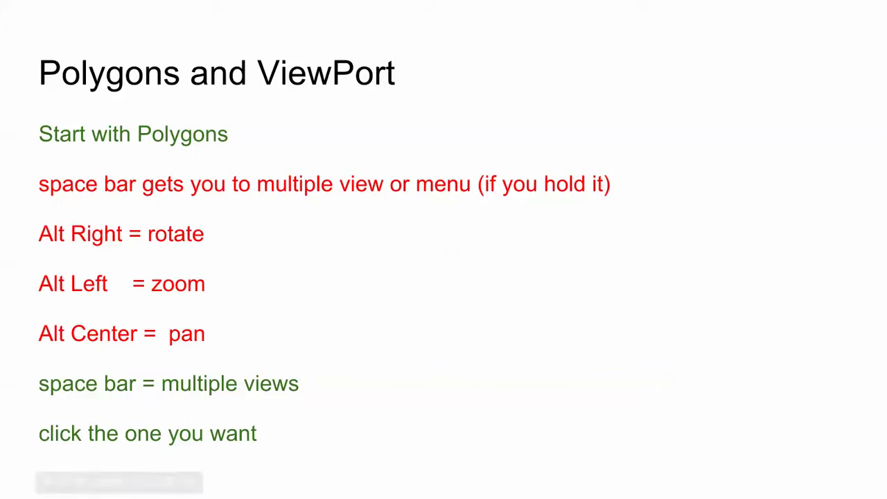
{"action": "key", "text": "Right"}
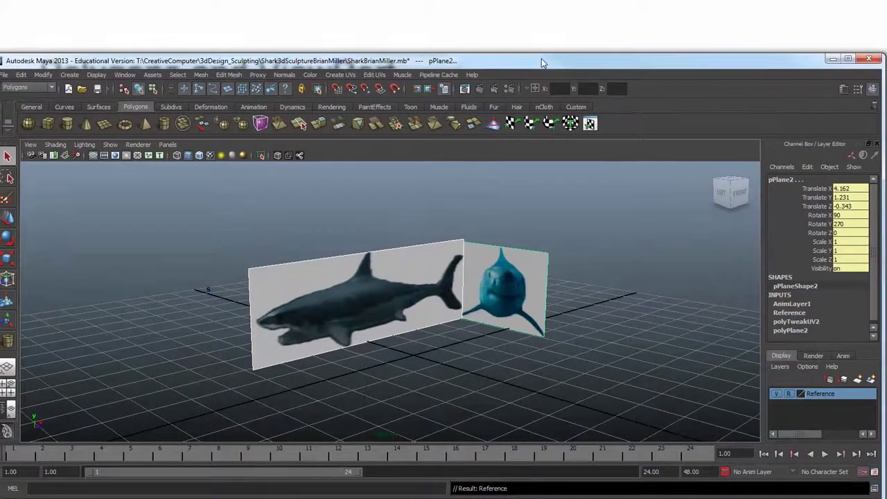
{"action": "left_click", "coordinate": [833, 59]}
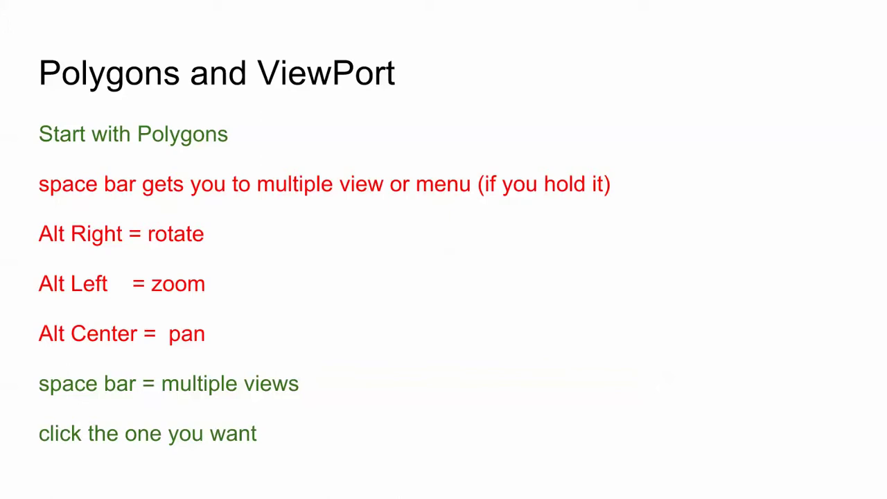
{"action": "key", "text": "alt+Tab"}
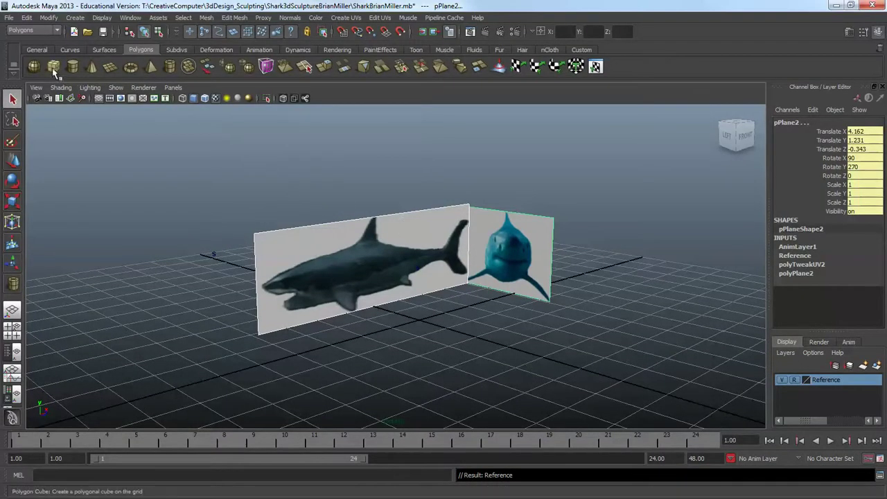
Draw polygon cylinder pCylinder1 on the grid between the shark planes, keeping its default name.
{"action": "left_click", "coordinate": [73, 68]}
{"action": "left_click_drag", "start_coordinate": [411, 327], "coordinate": [418, 178]}
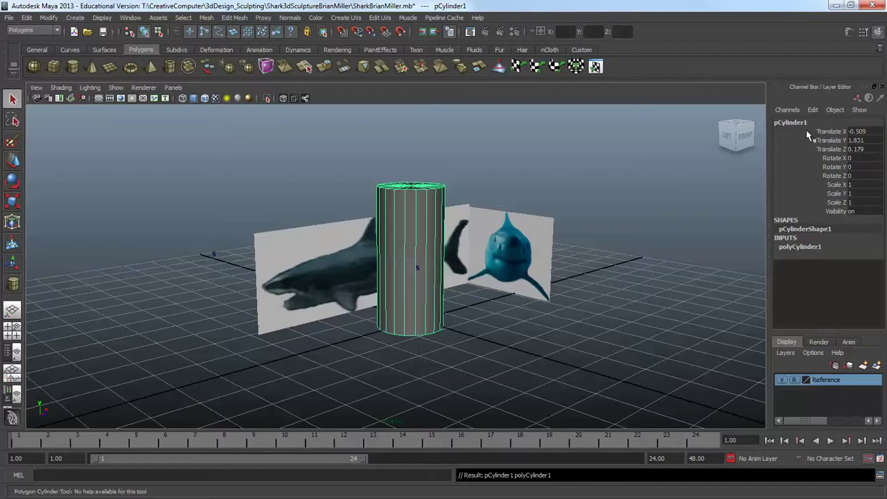
{"action": "double_click", "coordinate": [798, 228]}
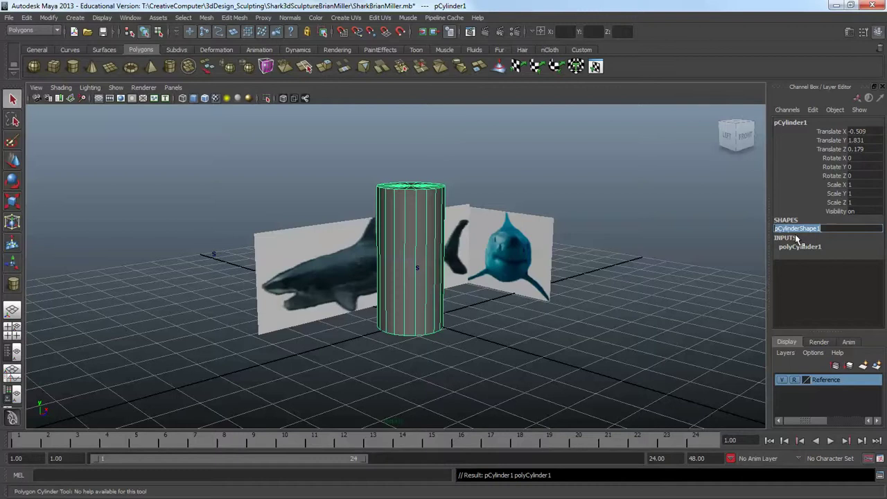
{"action": "key", "text": "Escape"}
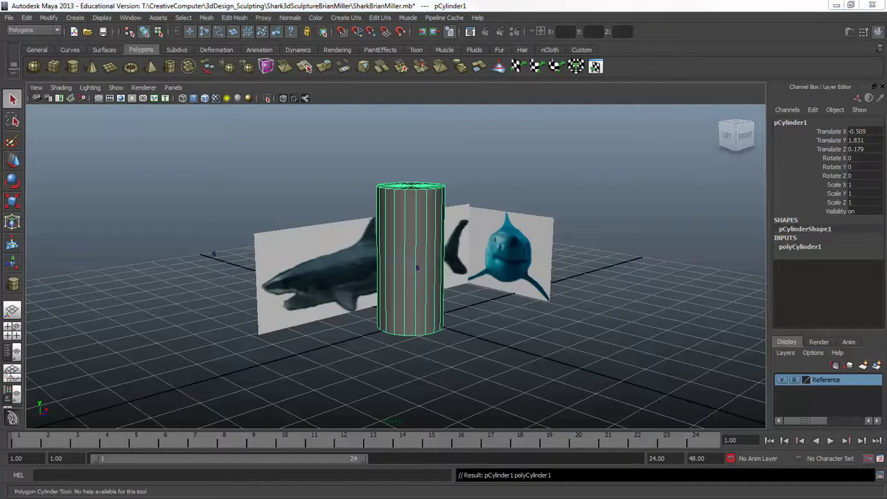
{"action": "key", "text": "q"}
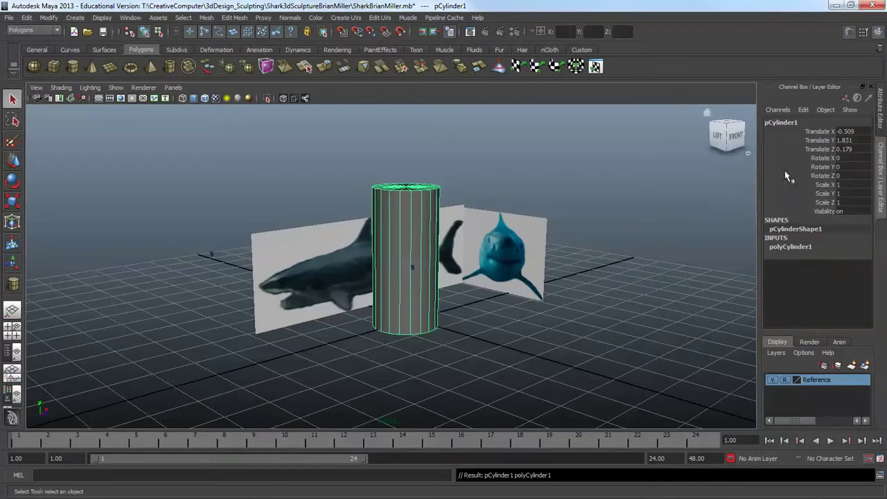
Set polyCylinder1's Subdivisions Height to 8, then return to the Channel Box.
{"action": "left_click", "coordinate": [882, 123]}
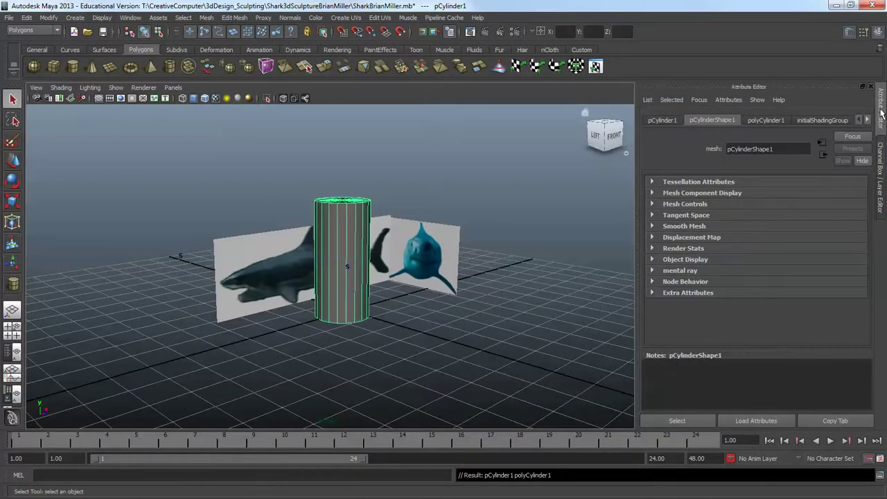
{"action": "left_click", "coordinate": [760, 121]}
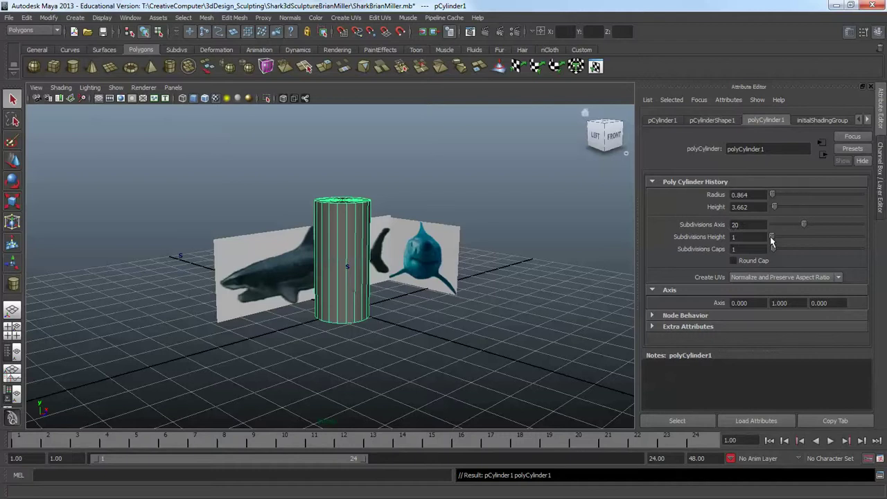
{"action": "left_click_drag", "start_coordinate": [771, 237], "coordinate": [785, 238]}
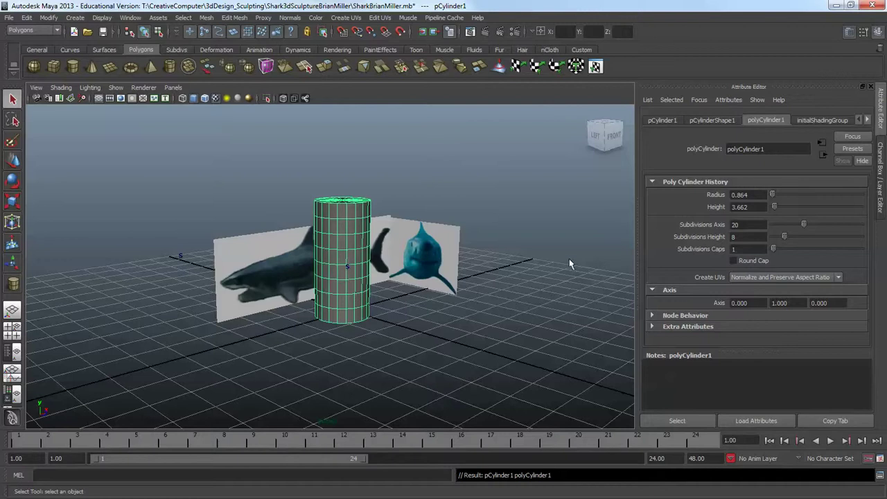
{"action": "left_click", "coordinate": [878, 113]}
{"action": "left_click", "coordinate": [881, 161]}
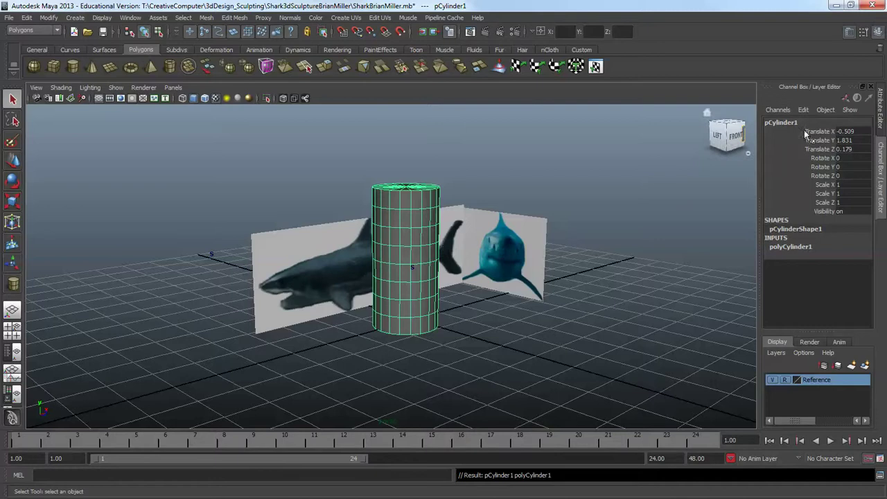
Set pCylinder1's Rotate Y and Rotate Z to 90, then restore the window.
{"action": "left_click", "coordinate": [822, 158]}
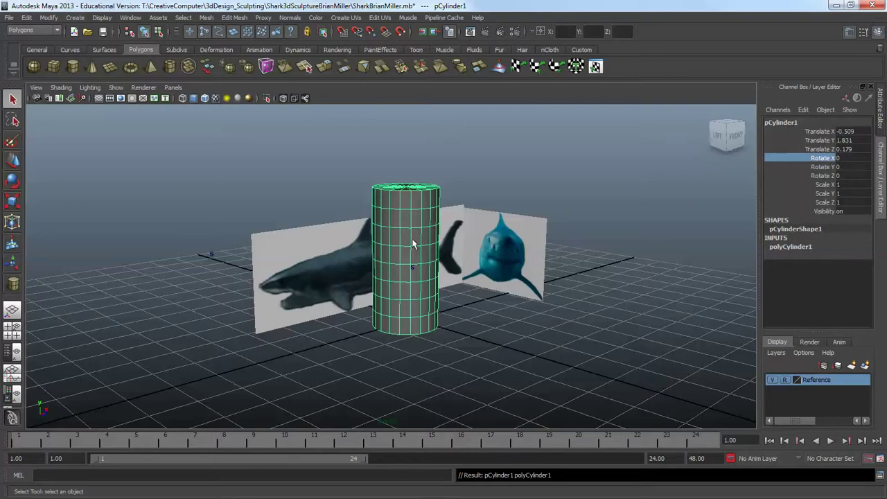
{"action": "double_click", "coordinate": [846, 158]}
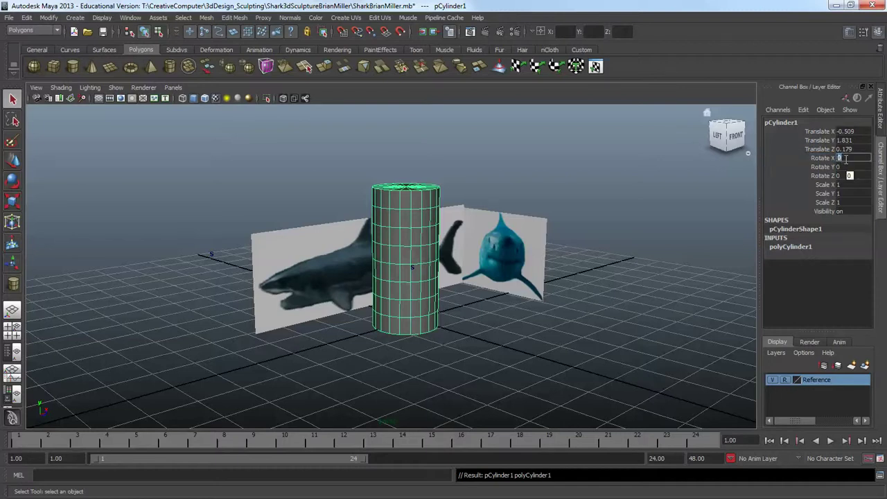
{"action": "key", "text": "Return"}
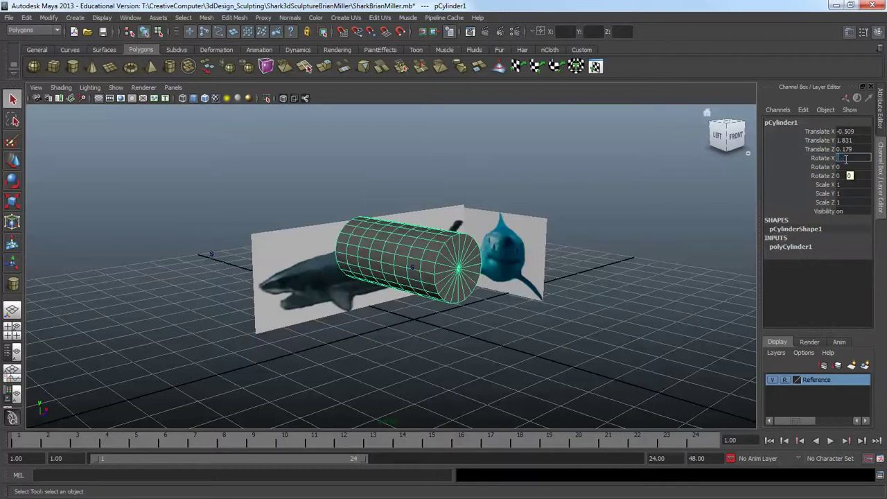
{"action": "double_click", "coordinate": [846, 167]}
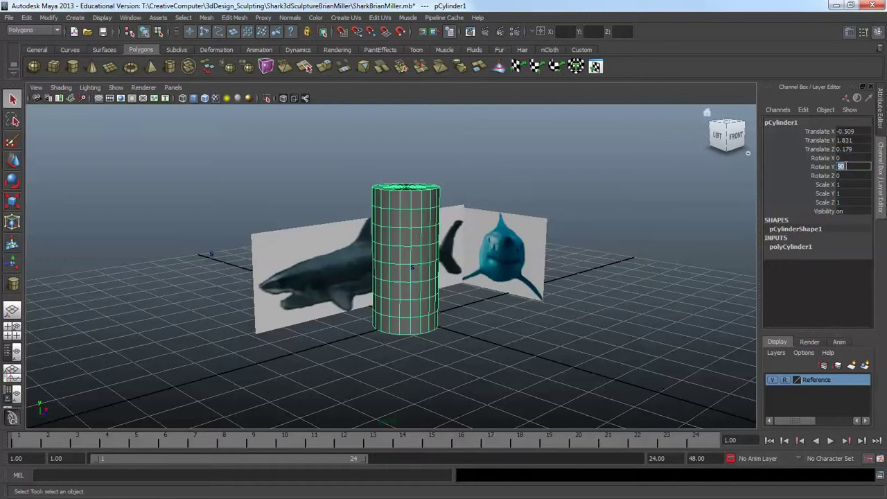
{"action": "type", "text": "90"}
{"action": "double_click", "coordinate": [848, 176]}
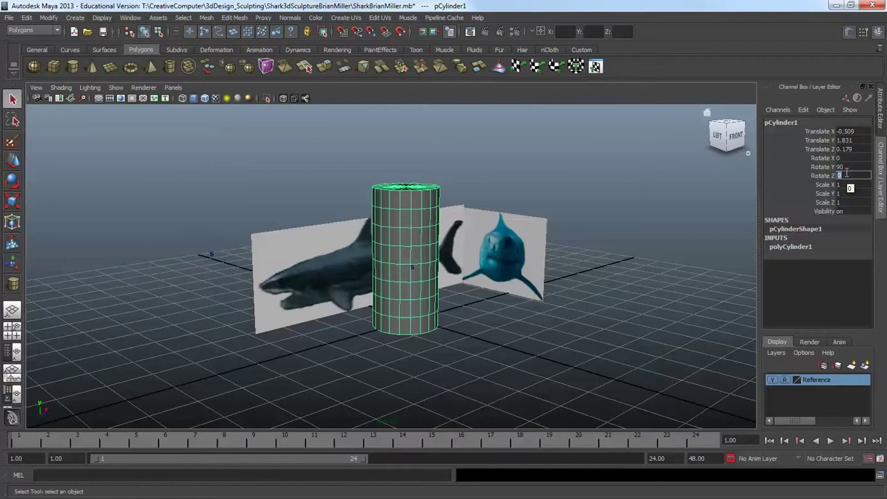
{"action": "type", "text": "90"}
{"action": "key", "text": "Return"}
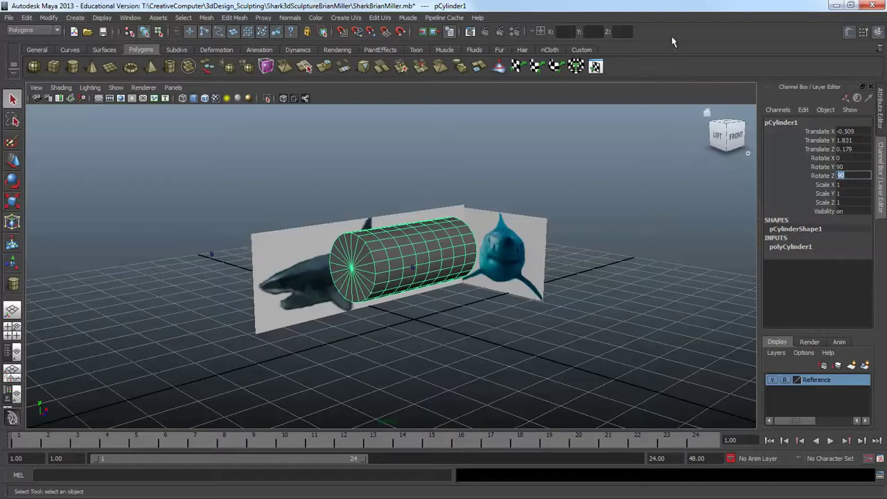
{"action": "left_click_drag", "start_coordinate": [627, 7], "coordinate": [660, 24]}
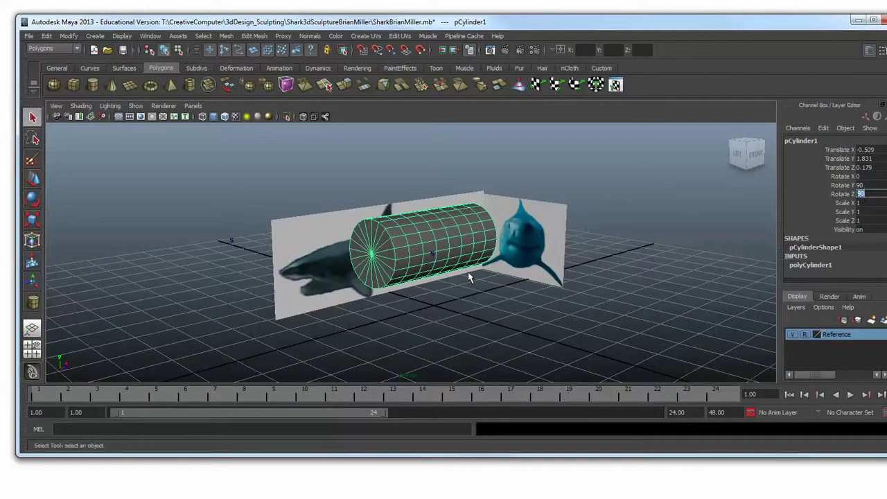
Tumble, track and dolly the perspective view closer to the cylinder and side shark image.
{"action": "left_click_drag", "start_coordinate": [462, 280], "coordinate": [447, 270], "text": "alt"}
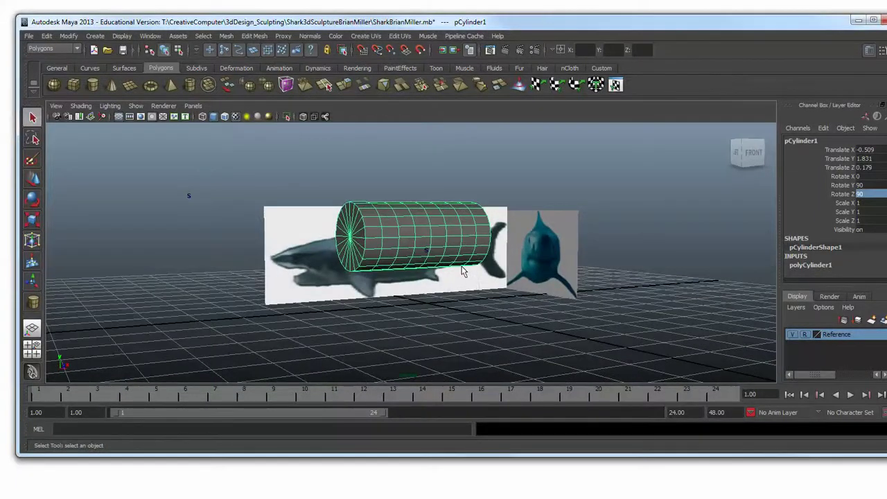
{"action": "middle_click_drag", "start_coordinate": [467, 275], "coordinate": [423, 270], "text": "alt"}
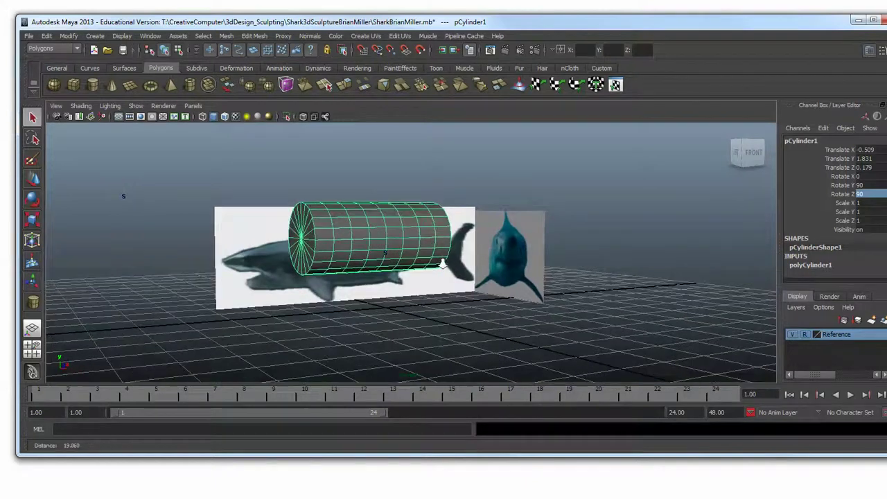
{"action": "mouse_move", "coordinate": [442, 263]}
{"action": "right_mouse_down", "text": "alt"}
{"action": "mouse_move", "coordinate": [535, 257]}
{"action": "mouse_move", "coordinate": [406, 264]}
{"action": "mouse_move", "coordinate": [530, 254]}
{"action": "mouse_move", "coordinate": [438, 261]}
{"action": "right_mouse_up", "text": "alt"}
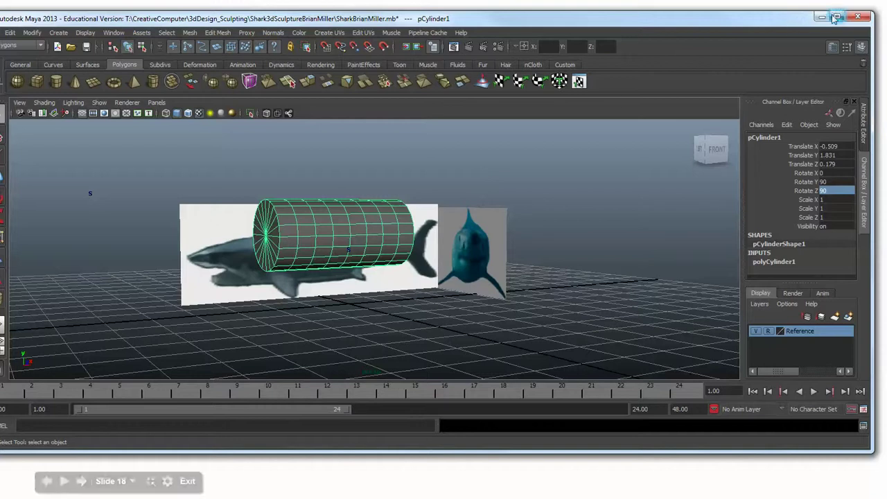
{"action": "key", "text": "space"}
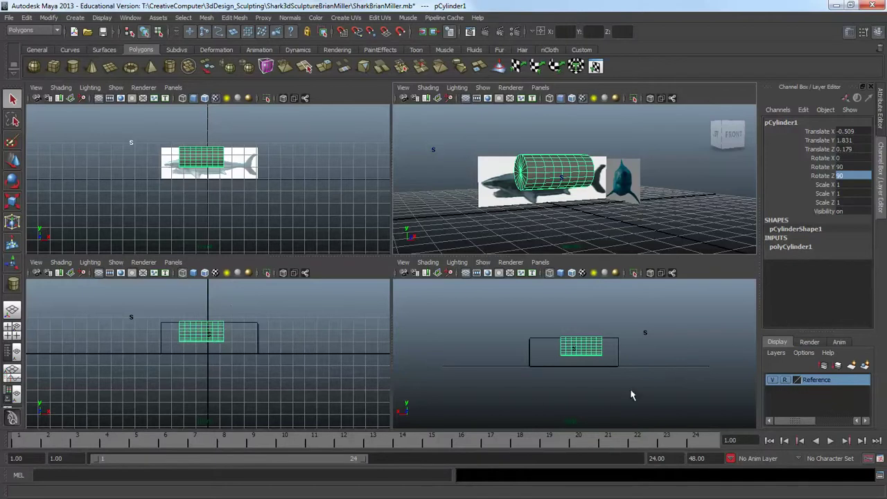
{"action": "left_click", "coordinate": [271, 367]}
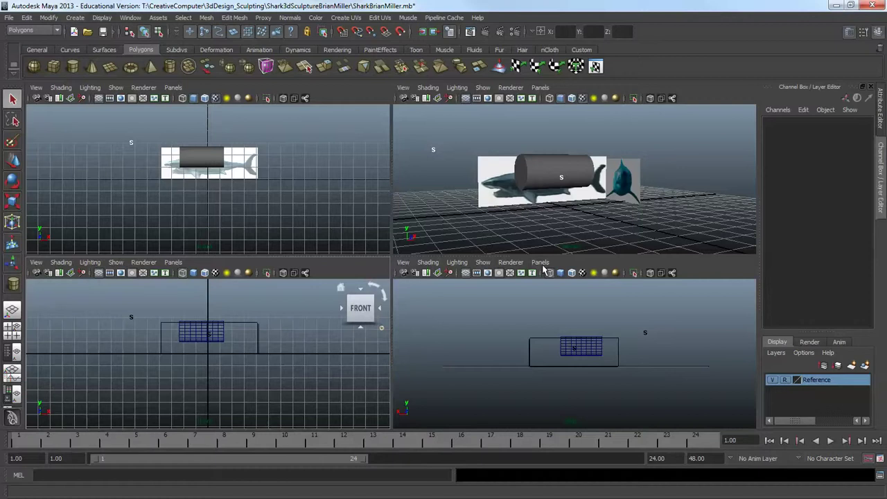
{"action": "left_click", "coordinate": [378, 310]}
{"action": "left_click", "coordinate": [541, 214]}
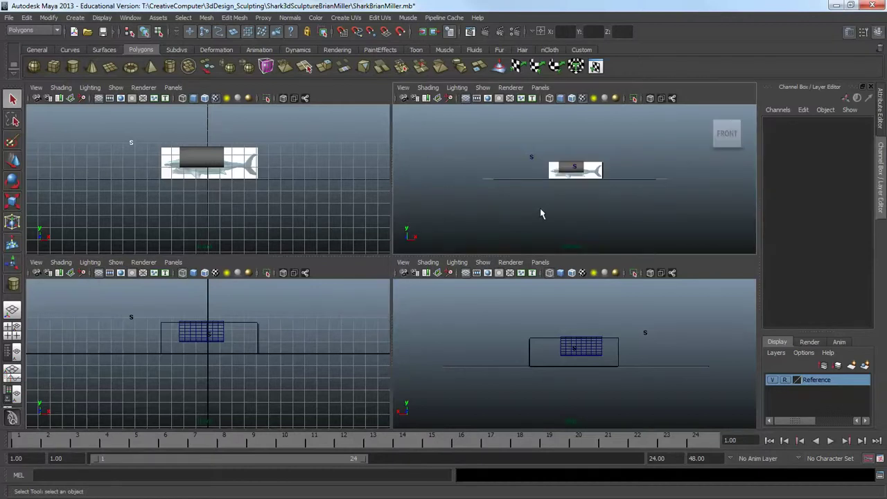
{"action": "key", "text": "space"}
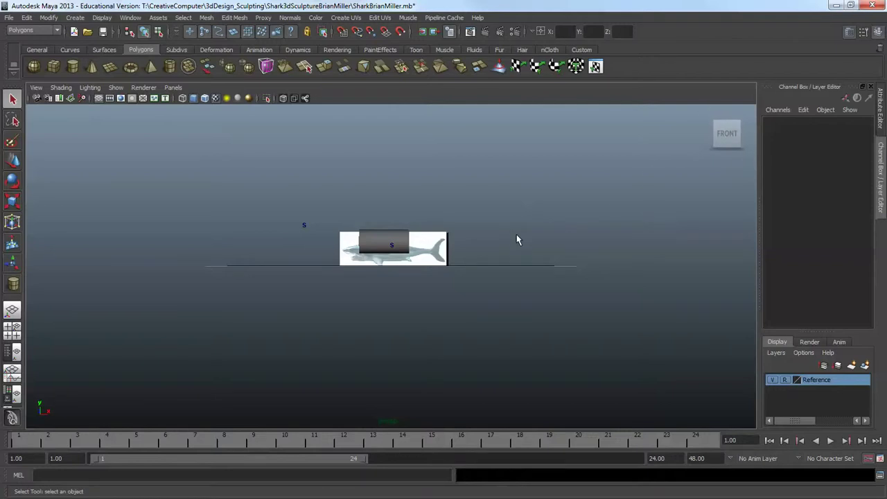
{"action": "left_click_drag", "start_coordinate": [503, 239], "coordinate": [559, 253], "text": "alt"}
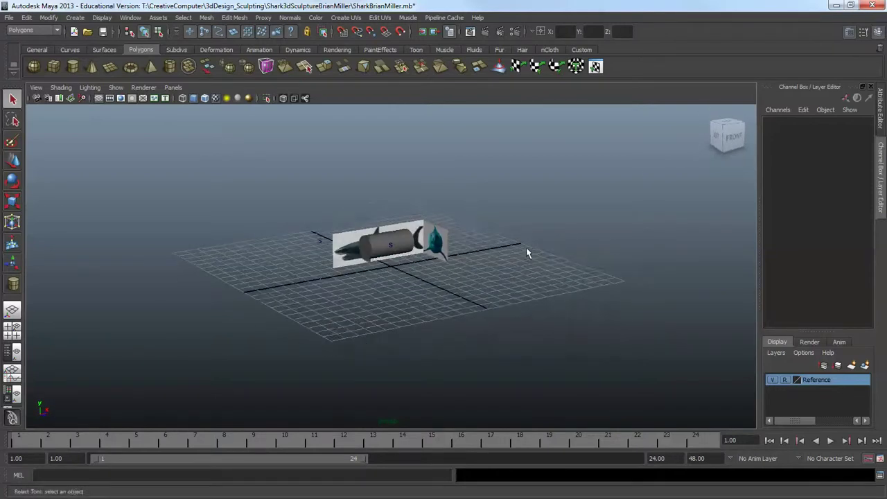
{"action": "right_click_drag", "start_coordinate": [525, 254], "coordinate": [584, 415], "text": "alt"}
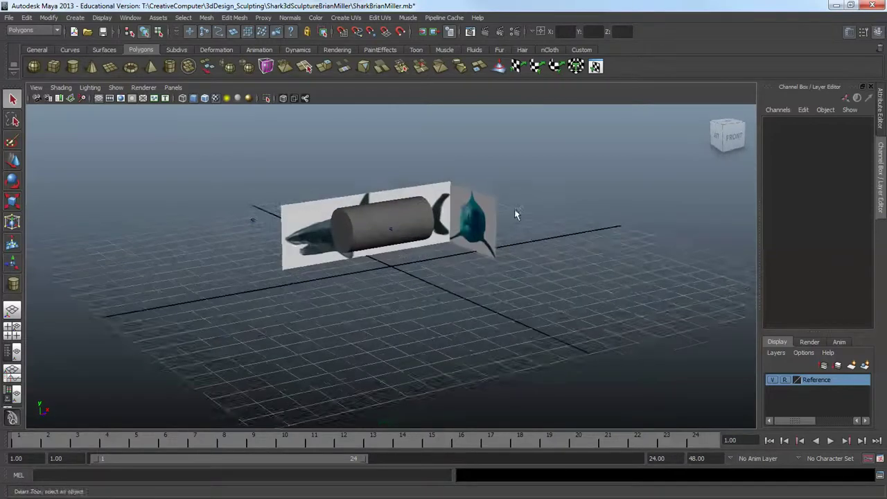
{"action": "right_click_drag", "start_coordinate": [515, 215], "coordinate": [562, 312], "text": "alt"}
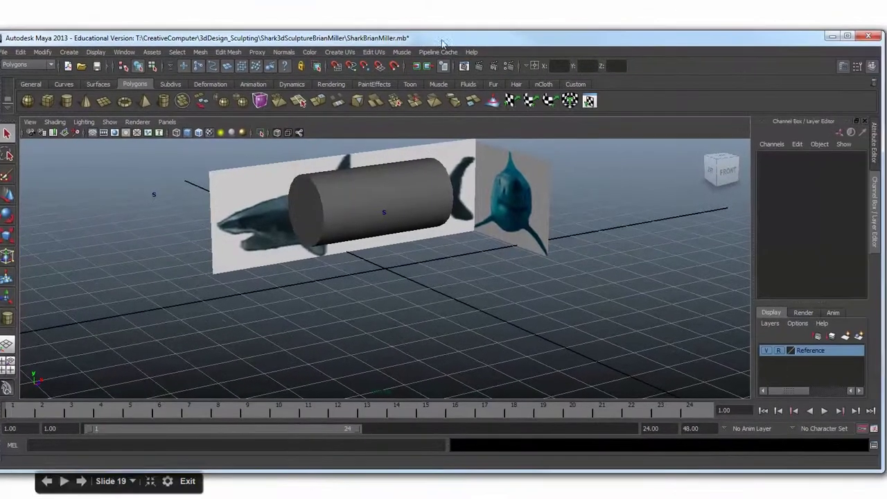
Maximize Maya, select the cylinder and switch it to Edge component mode.
{"action": "left_click", "coordinate": [841, 36]}
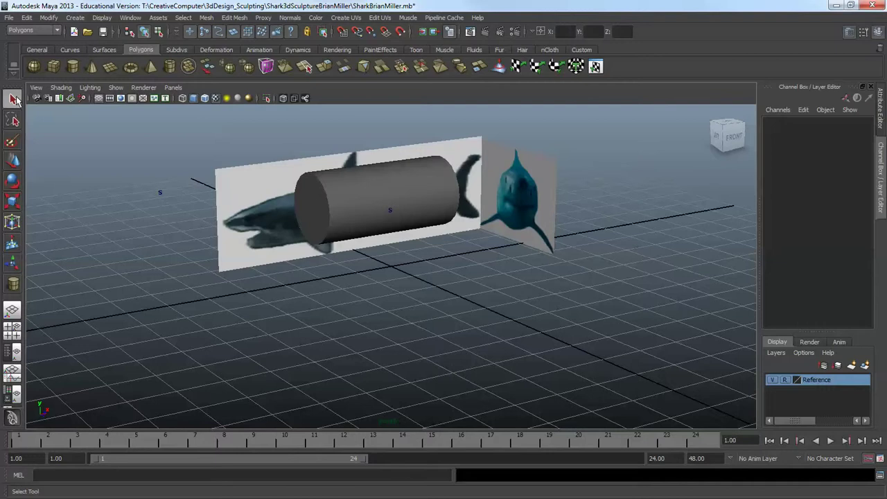
{"action": "left_click", "coordinate": [341, 217]}
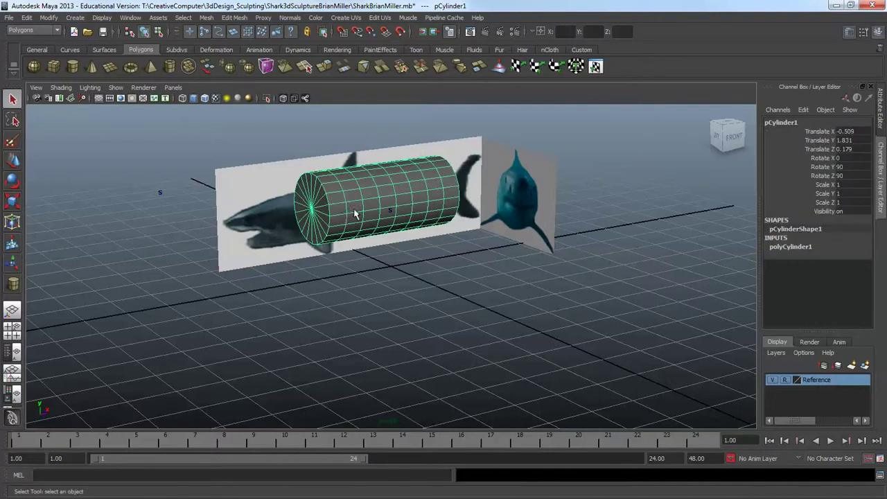
{"action": "right_click", "coordinate": [354, 214]}
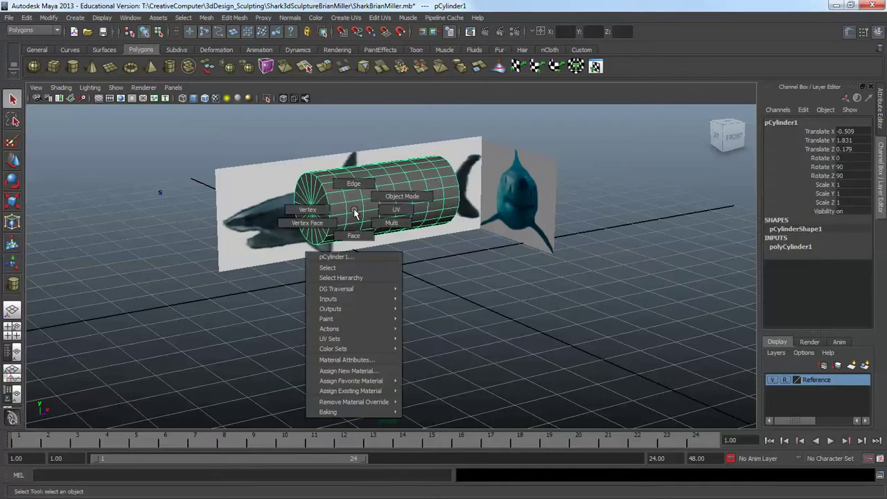
{"action": "left_click", "coordinate": [392, 199]}
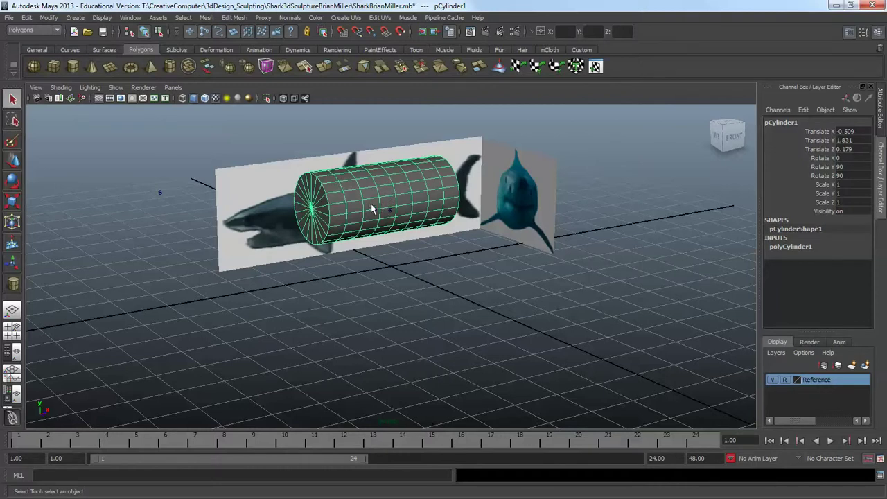
{"action": "right_click", "coordinate": [372, 209]}
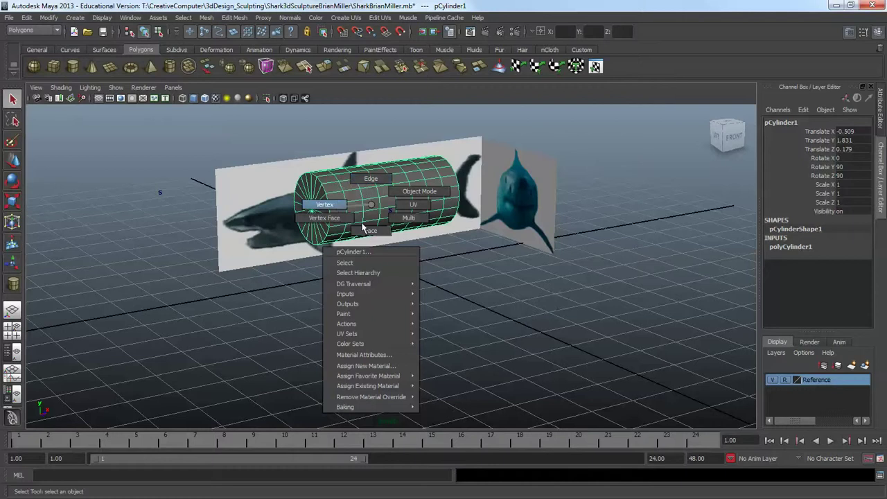
{"action": "left_click", "coordinate": [372, 180]}
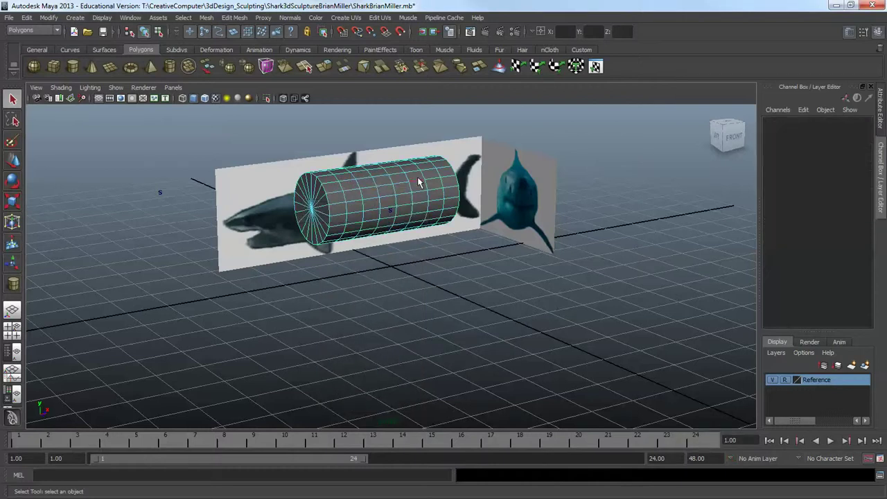
Select edge e[109] and slide it along the cylinder's length with the Move tool.
{"action": "left_click", "coordinate": [365, 211]}
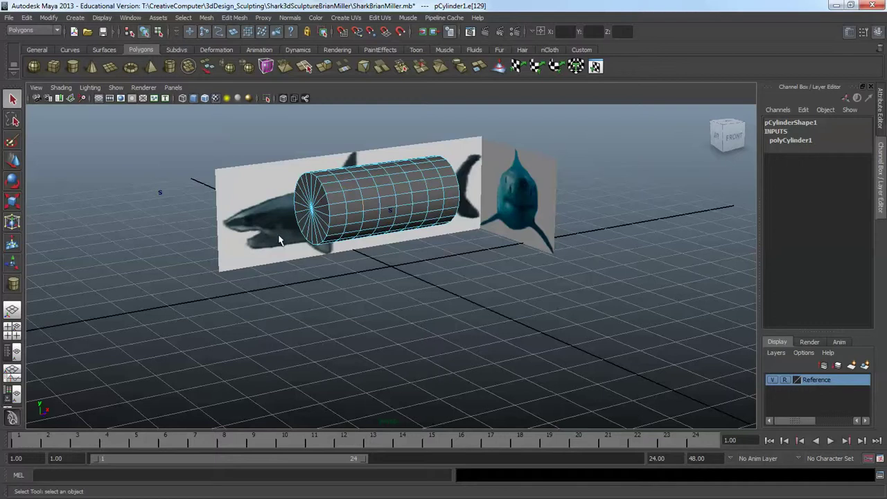
{"action": "left_click_drag", "start_coordinate": [298, 234], "coordinate": [369, 241], "text": "alt"}
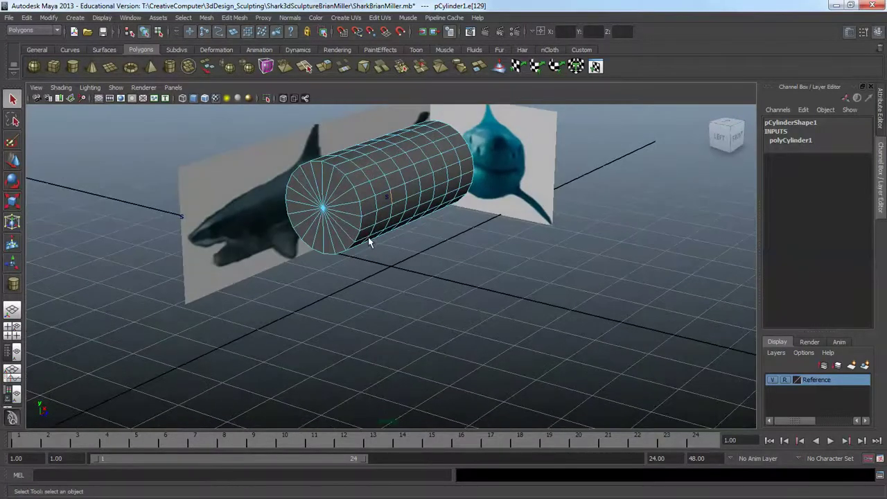
{"action": "left_click", "coordinate": [14, 161]}
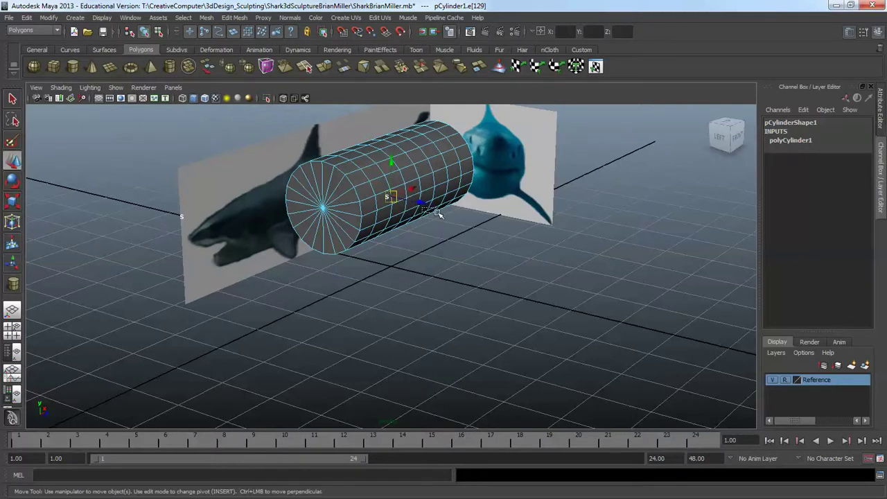
{"action": "left_click_drag", "start_coordinate": [425, 206], "coordinate": [451, 212]}
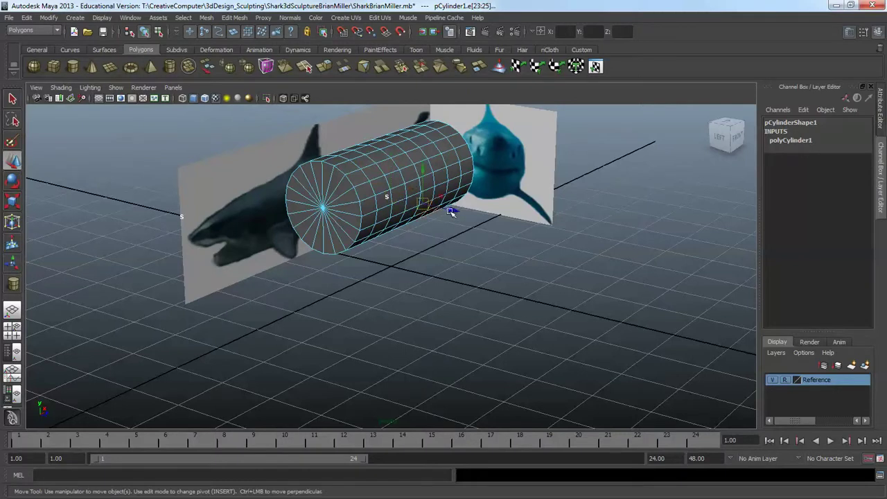
{"action": "left_click", "coordinate": [411, 196]}
{"action": "mouse_move", "coordinate": [436, 200]}
{"action": "left_mouse_down"}
{"action": "mouse_move", "coordinate": [456, 207]}
{"action": "mouse_move", "coordinate": [438, 206]}
{"action": "left_mouse_up"}
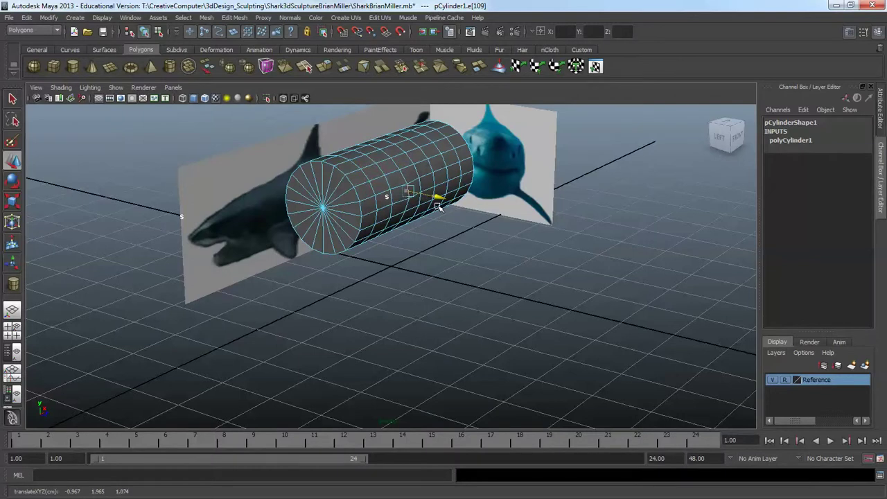
In Vertex mode, select the front vertex ring vtx[140:159] and move it slightly.
{"action": "right_click", "coordinate": [387, 196]}
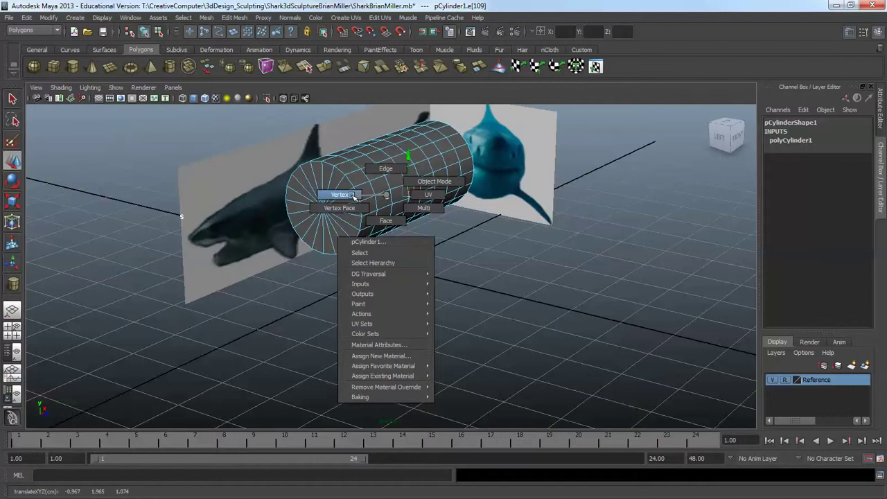
{"action": "left_click", "coordinate": [353, 195]}
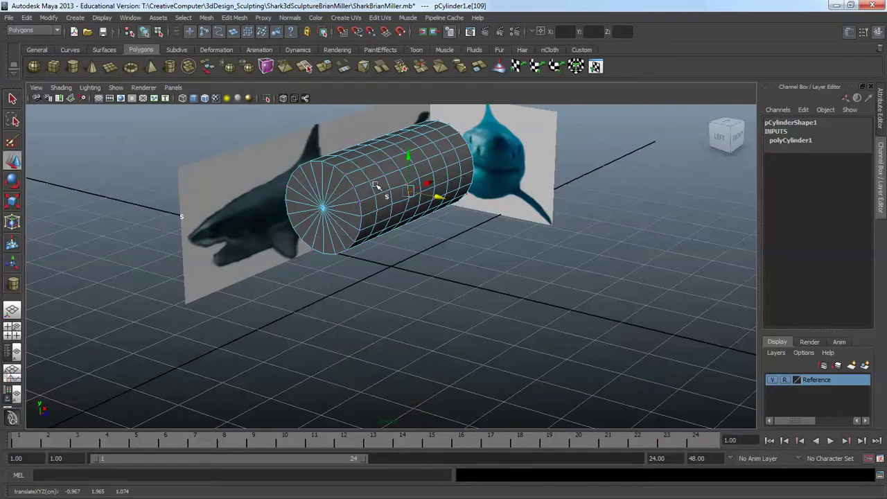
{"action": "left_click", "coordinate": [378, 187]}
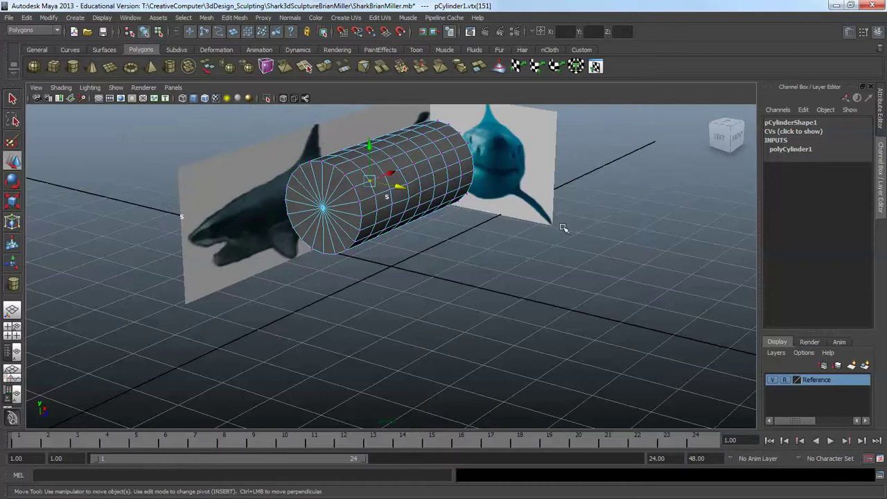
{"action": "key", "text": "alt"}
{"action": "left_click_drag", "start_coordinate": [555, 226], "coordinate": [489, 228], "text": "alt"}
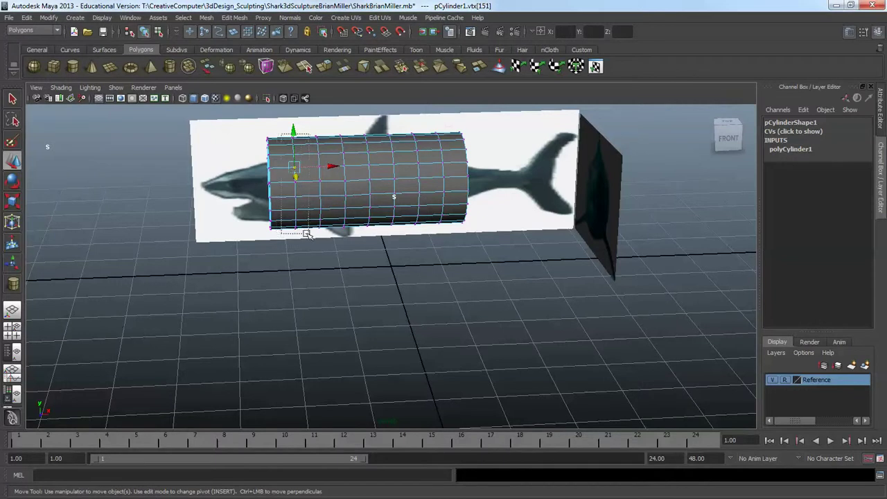
{"action": "left_click_drag", "start_coordinate": [285, 132], "coordinate": [306, 236]}
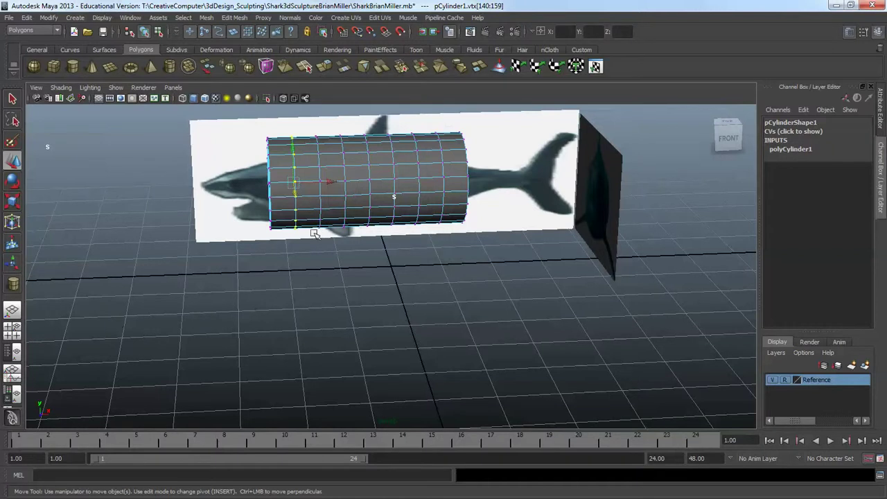
{"action": "left_click_drag", "start_coordinate": [310, 234], "coordinate": [385, 239], "text": "alt"}
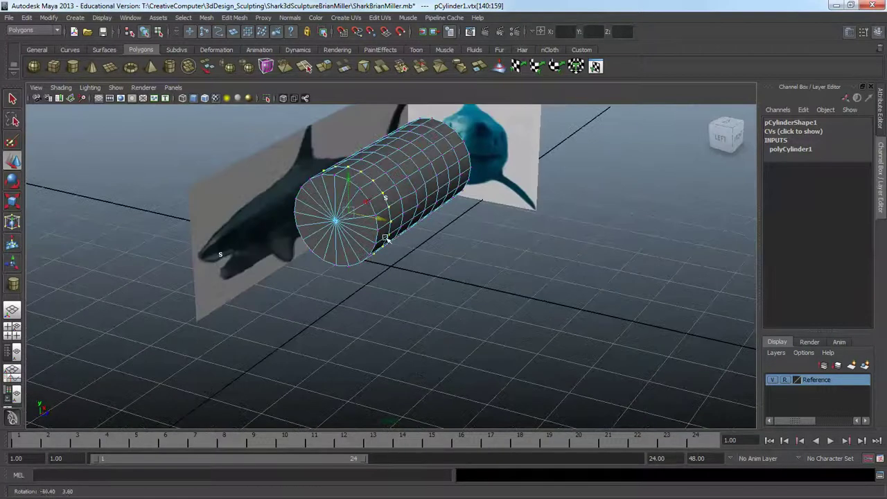
{"action": "left_click", "coordinate": [15, 164]}
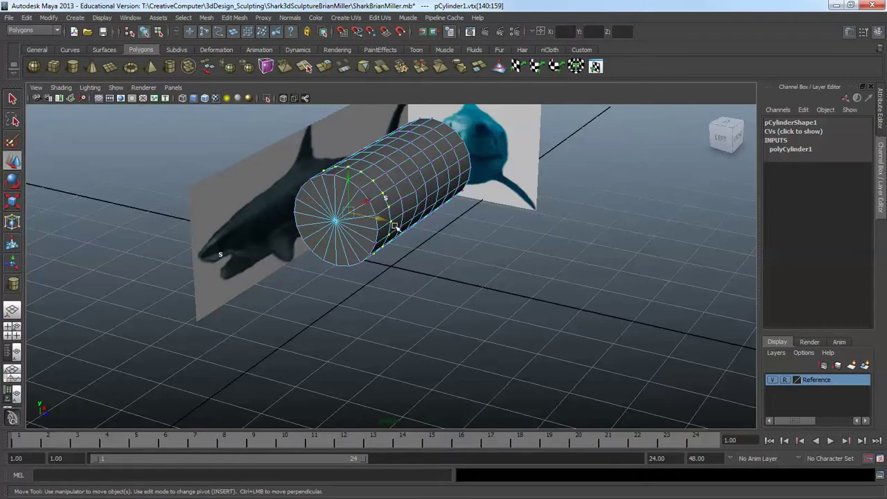
{"action": "mouse_move", "coordinate": [380, 221]}
{"action": "left_mouse_down"}
{"action": "mouse_move", "coordinate": [344, 210]}
{"action": "mouse_move", "coordinate": [365, 221]}
{"action": "mouse_move", "coordinate": [342, 197]}
{"action": "mouse_move", "coordinate": [342, 181]}
{"action": "mouse_move", "coordinate": [354, 199]}
{"action": "mouse_move", "coordinate": [346, 208]}
{"action": "mouse_move", "coordinate": [385, 230]}
{"action": "left_mouse_up"}
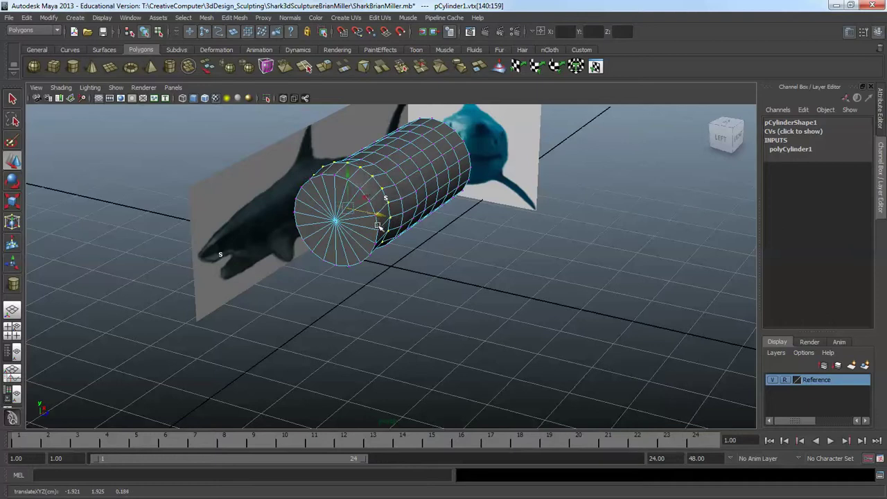
Scale the front vertex ring along one axis, then switch the cylinder to Face mode.
{"action": "left_click", "coordinate": [15, 203]}
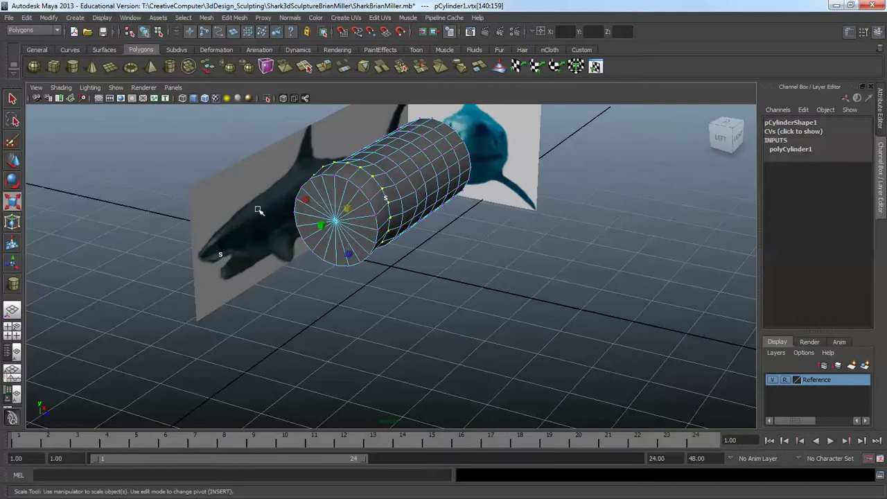
{"action": "left_click_drag", "start_coordinate": [321, 227], "coordinate": [341, 233]}
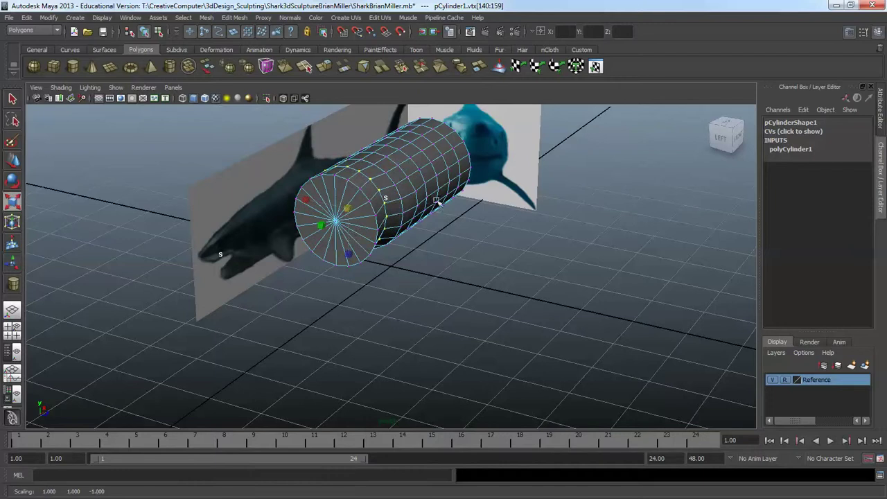
{"action": "right_click_drag", "start_coordinate": [415, 193], "coordinate": [418, 217]}
Select front-cap faces f[60:61] and move them down and out toward the snout.
{"action": "left_click", "coordinate": [332, 231]}
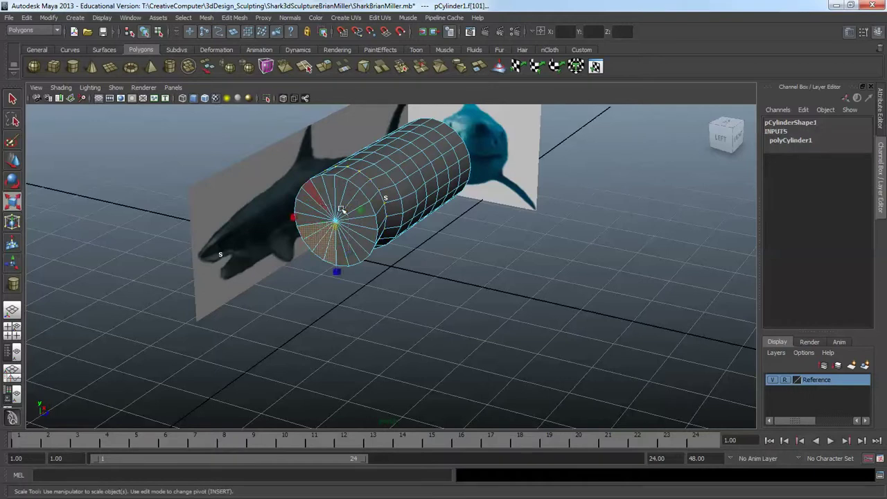
{"action": "double_click", "coordinate": [358, 225]}
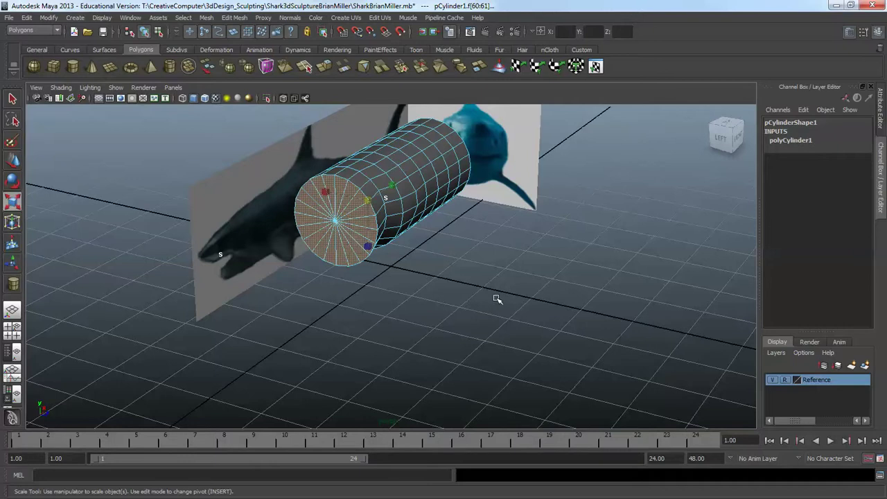
{"action": "left_click_drag", "start_coordinate": [497, 299], "coordinate": [182, 196], "text": "alt"}
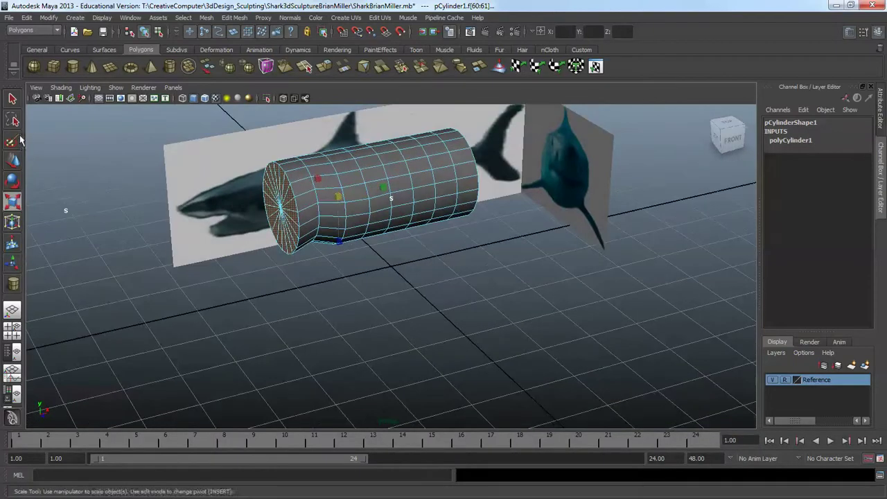
{"action": "left_click", "coordinate": [12, 160]}
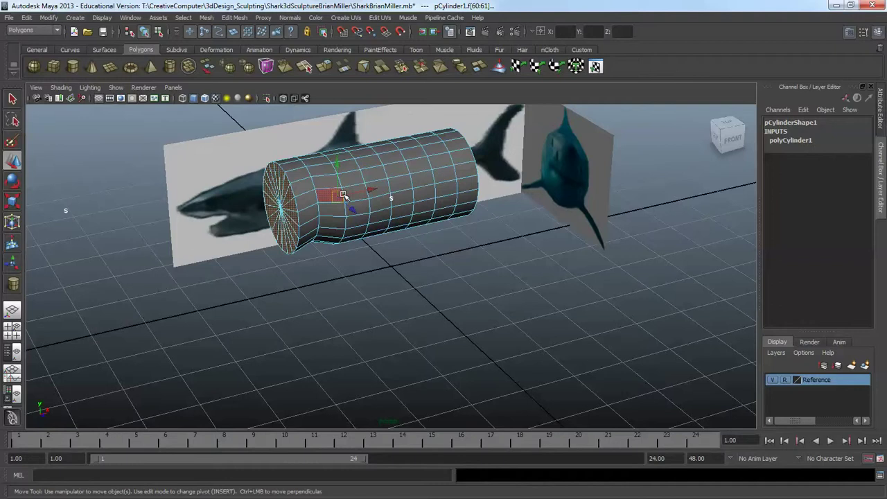
{"action": "left_click_drag", "start_coordinate": [340, 165], "coordinate": [340, 217]}
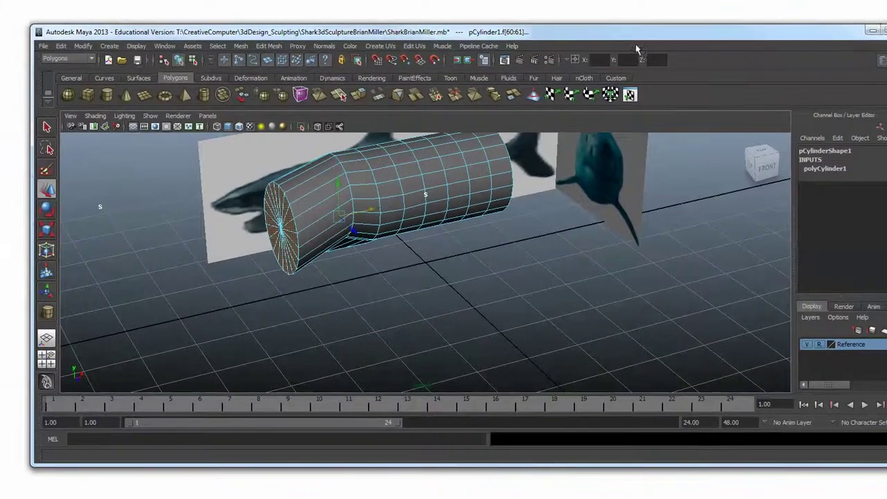
Paint-select a patch of vertices along the cylinder's top and drag them downward to dent it.
{"action": "left_click", "coordinate": [882, 31]}
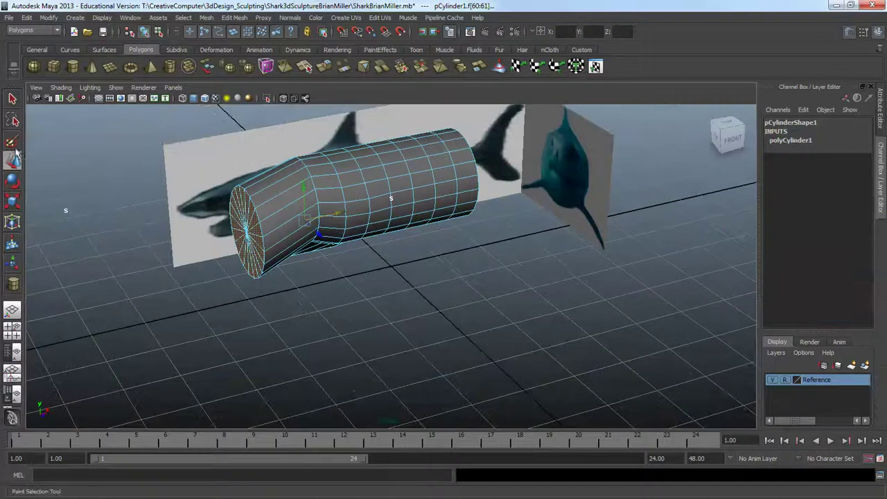
{"action": "left_click", "coordinate": [13, 142]}
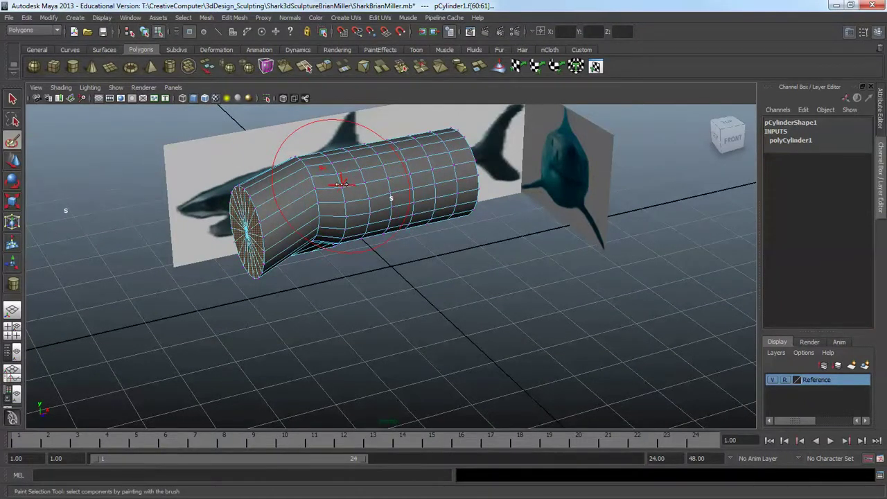
{"action": "mouse_move", "coordinate": [341, 183]}
{"action": "left_mouse_down", "text": "alt"}
{"action": "mouse_move", "coordinate": [367, 192]}
{"action": "mouse_move", "coordinate": [337, 192]}
{"action": "left_mouse_up", "text": "alt"}
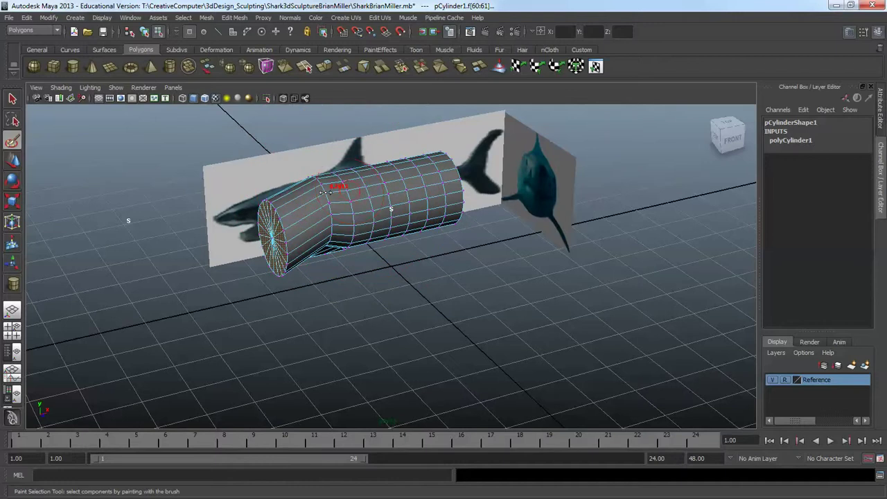
{"action": "left_click_drag", "start_coordinate": [359, 195], "coordinate": [390, 182]}
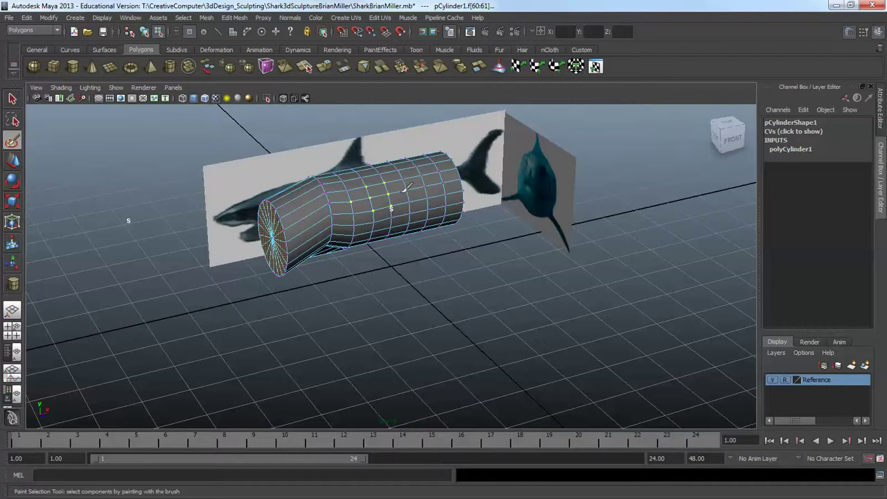
{"action": "left_click", "coordinate": [13, 161]}
{"action": "left_click_drag", "start_coordinate": [355, 230], "coordinate": [358, 250]}
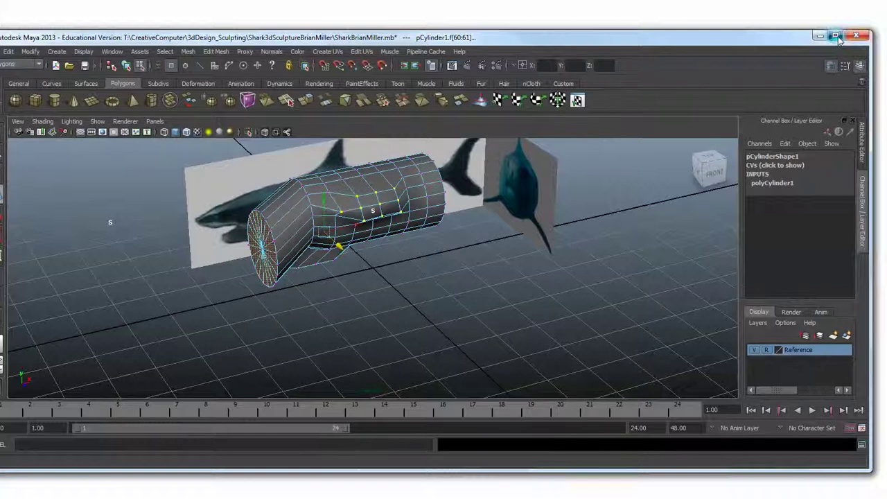
{"action": "left_click", "coordinate": [837, 37]}
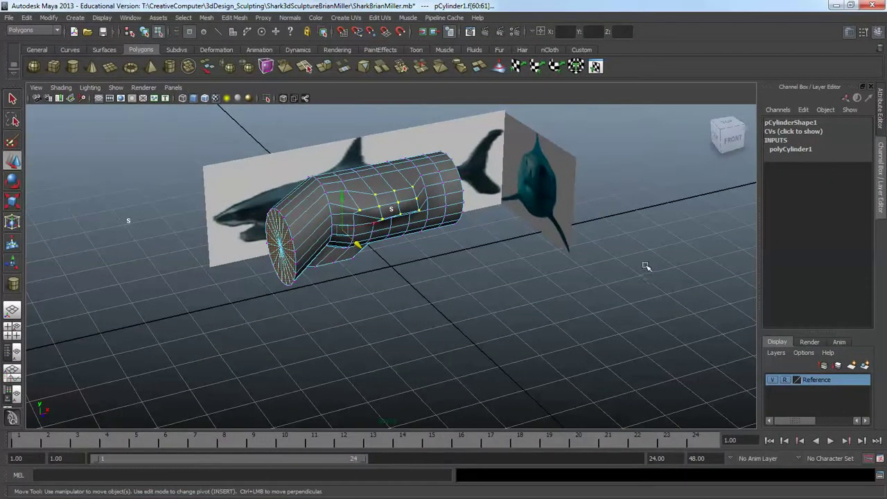
{"action": "left_click_drag", "start_coordinate": [596, 268], "coordinate": [556, 240], "text": "alt"}
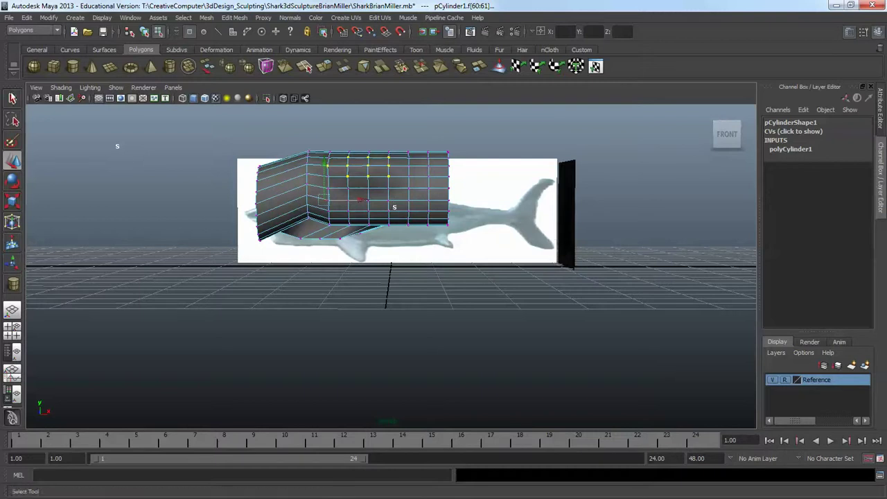
{"action": "right_click_drag", "start_coordinate": [294, 183], "coordinate": [334, 173]}
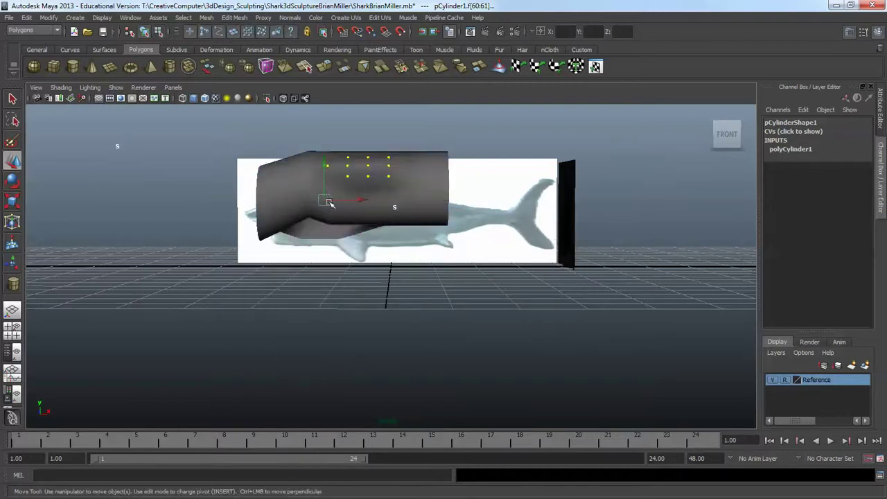
{"action": "mouse_move", "coordinate": [325, 201]}
{"action": "left_mouse_down"}
{"action": "mouse_move", "coordinate": [326, 216]}
{"action": "mouse_move", "coordinate": [326, 201]}
{"action": "left_mouse_up"}
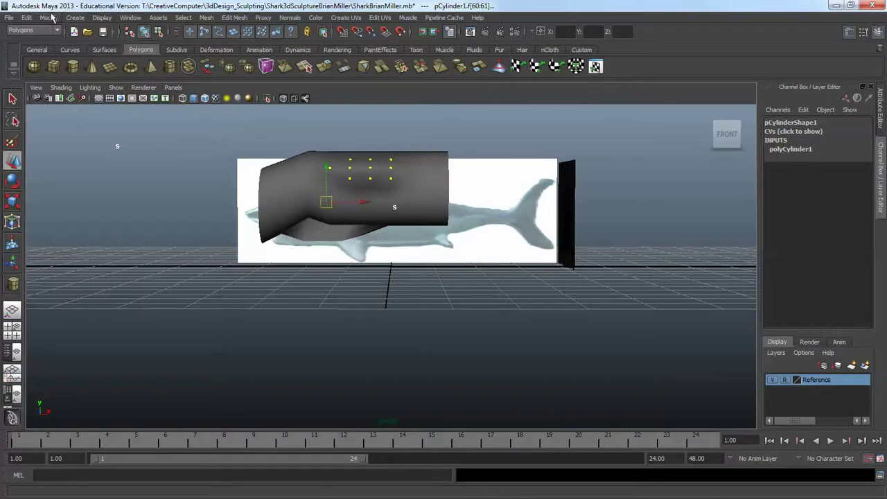
{"action": "left_click", "coordinate": [27, 18]}
{"action": "left_click", "coordinate": [48, 33]}
{"action": "left_click", "coordinate": [13, 100]}
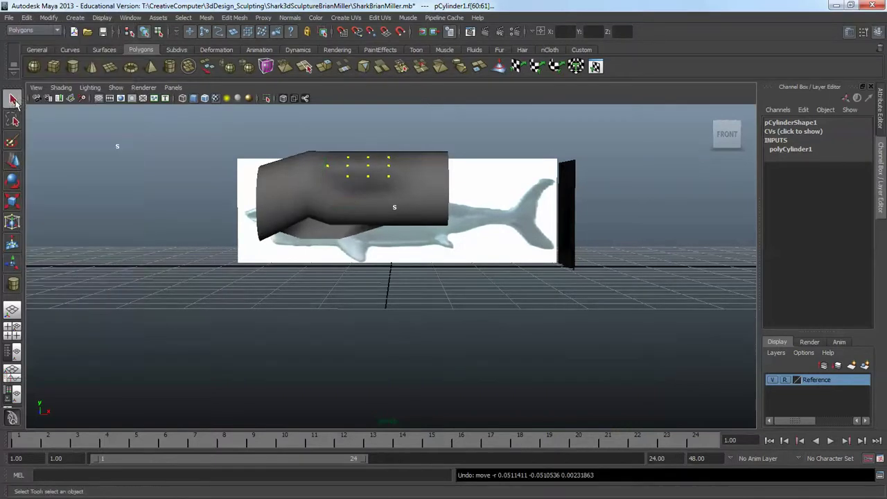
{"action": "right_click_drag", "start_coordinate": [348, 195], "coordinate": [393, 179]}
Reselect pCylinder1 and move it to Translate X 0.49, Y 1.313, Z 0.2.
{"action": "left_click", "coordinate": [131, 183]}
{"action": "left_click", "coordinate": [334, 206]}
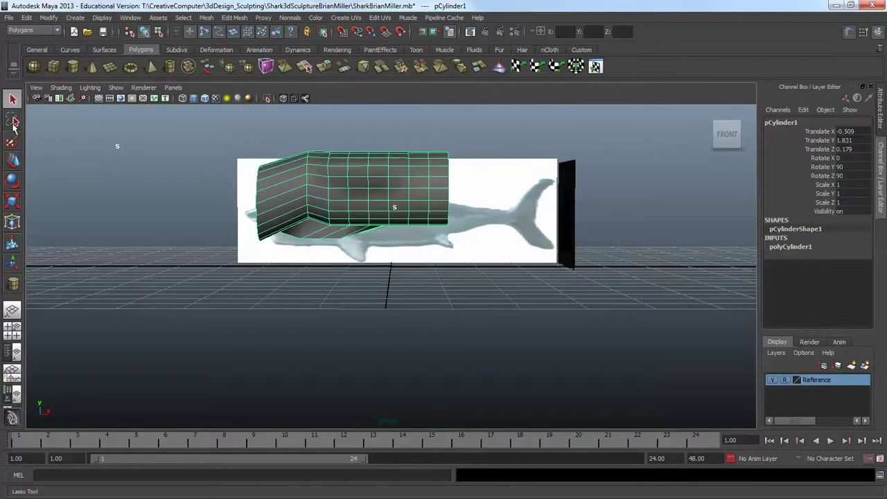
{"action": "left_click", "coordinate": [13, 160]}
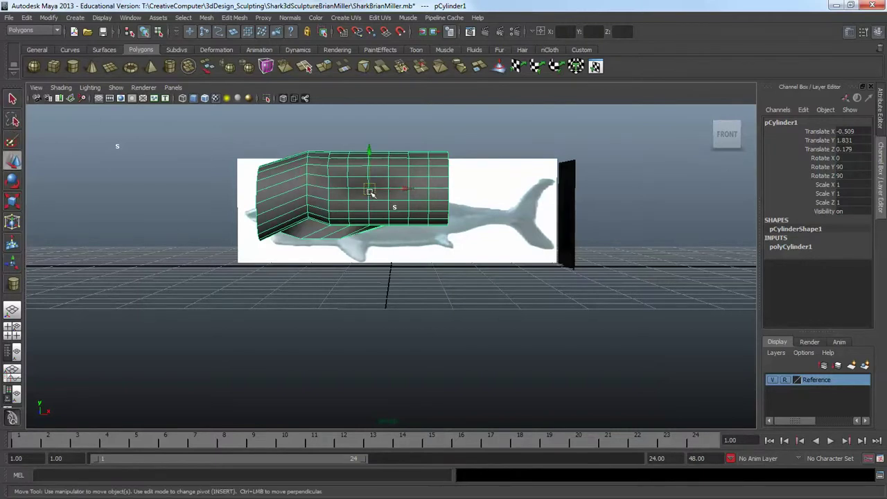
{"action": "left_click_drag", "start_coordinate": [370, 193], "coordinate": [412, 214]}
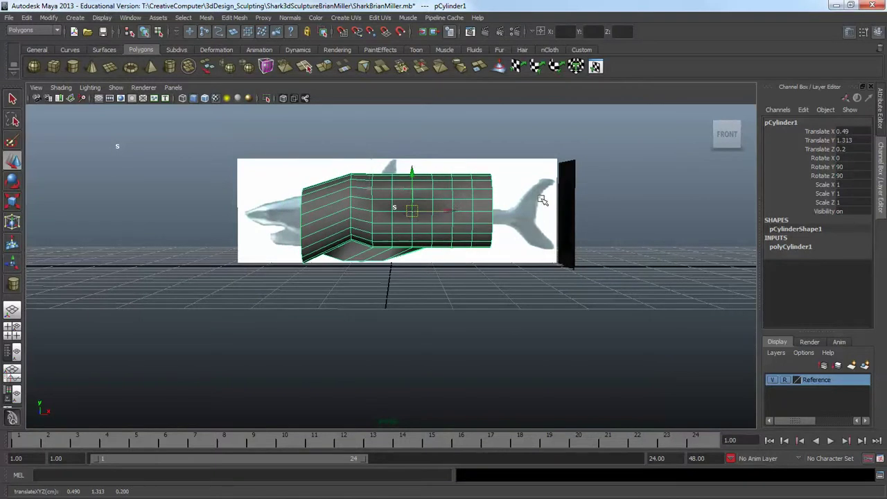